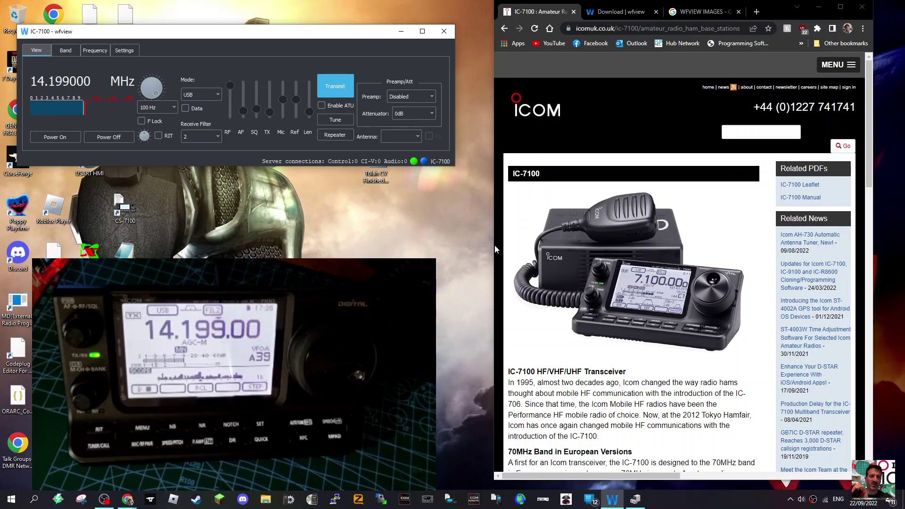
Show the wfview download page in Chrome, enlarged to fill the screen.
{"action": "left_click_drag", "start_coordinate": [495, 247], "coordinate": [474, 247]}
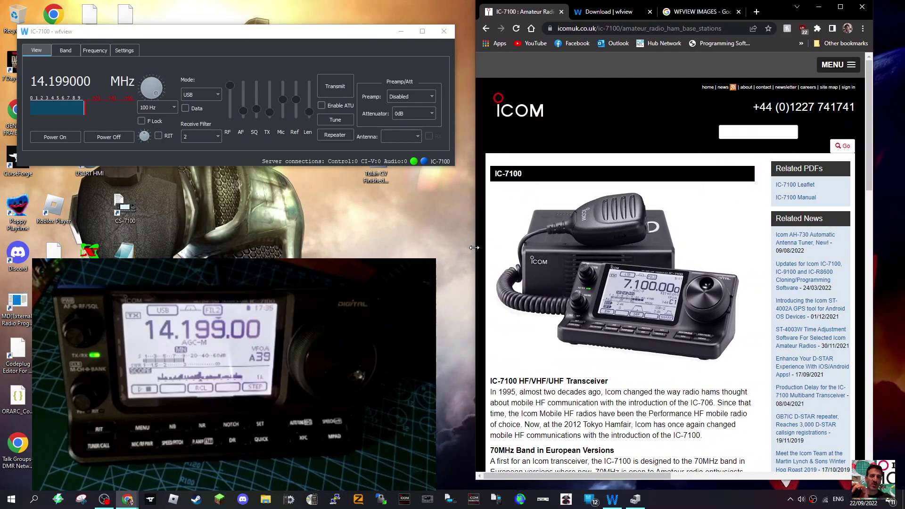
{"action": "left_click", "coordinate": [605, 11]}
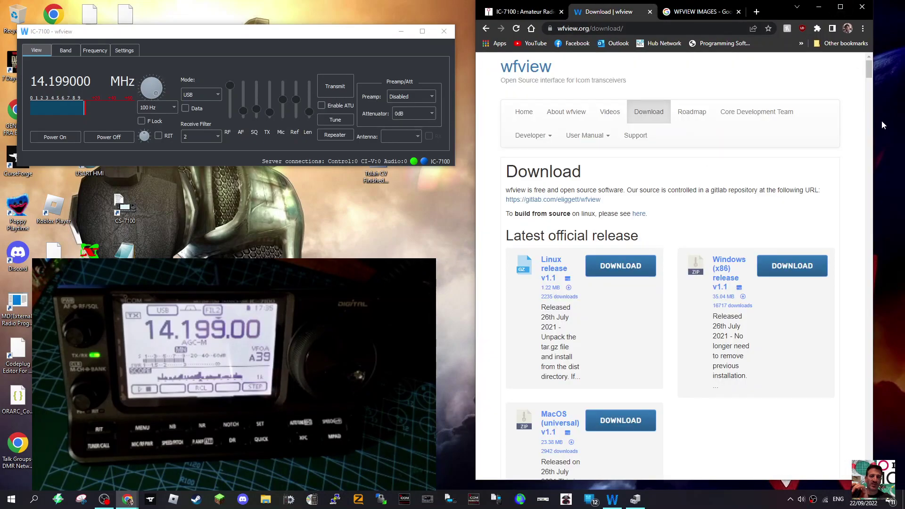
{"action": "left_click_drag", "start_coordinate": [873, 115], "coordinate": [902, 115]}
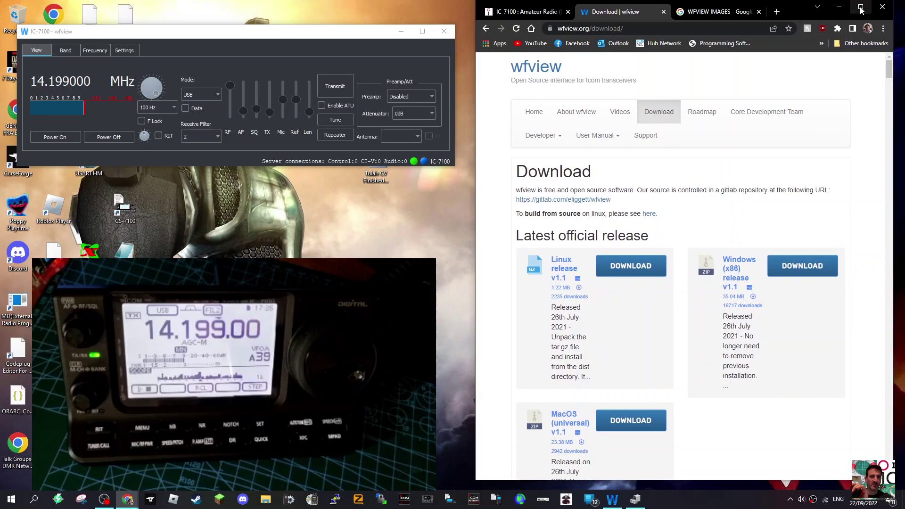
{"action": "double_click", "coordinate": [824, 10]}
{"action": "scroll", "coordinate": [469, 236], "scroll_direction": "down", "scroll_amount": 7}
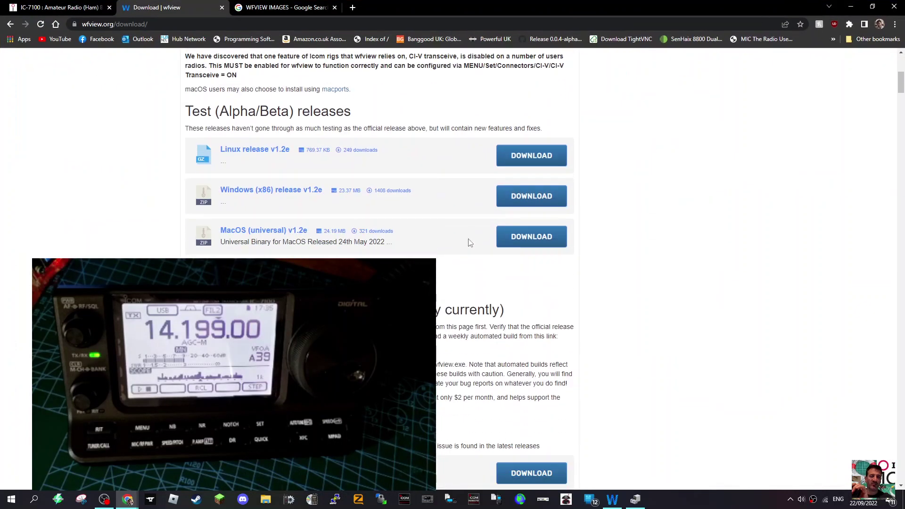
{"action": "scroll", "coordinate": [452, 188], "scroll_direction": "up", "scroll_amount": 7}
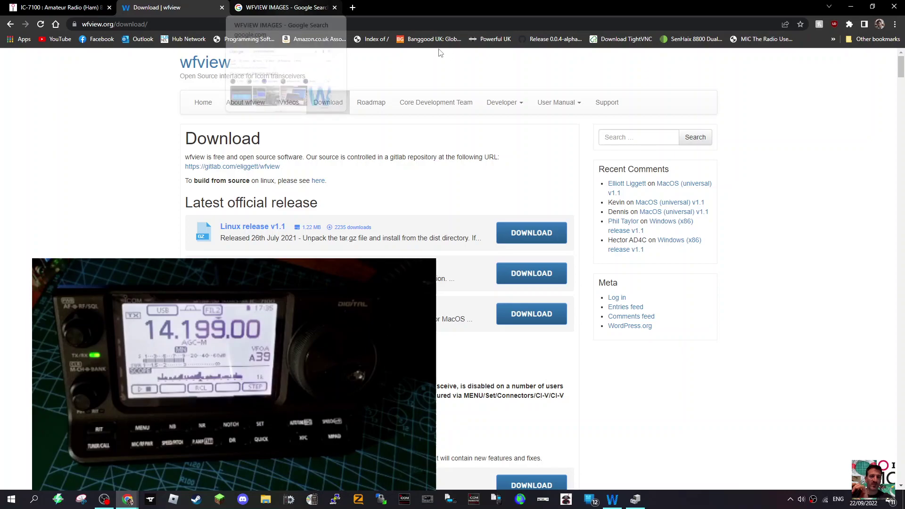
Preview the first WFVIEW IMAGES screenshot, then restore Chrome and return to the Icom IC-7100 page.
{"action": "left_click", "coordinate": [278, 9]}
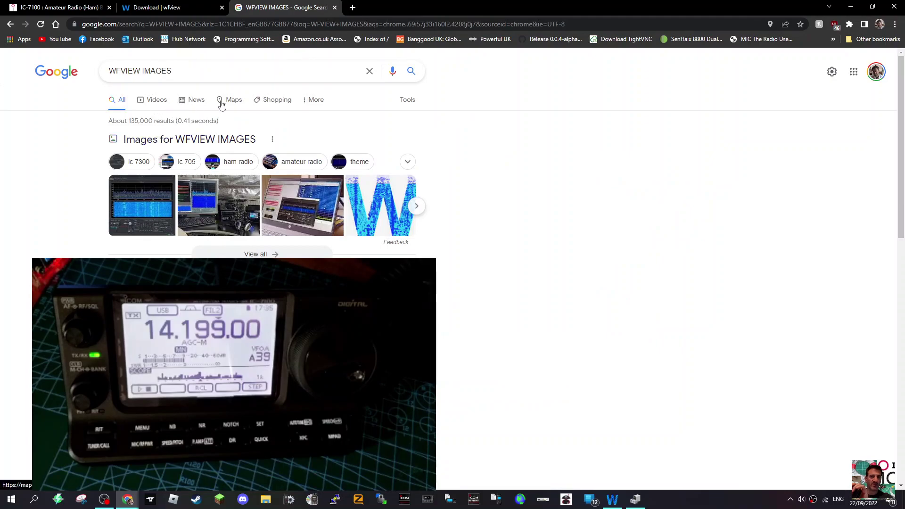
{"action": "left_click", "coordinate": [141, 196]}
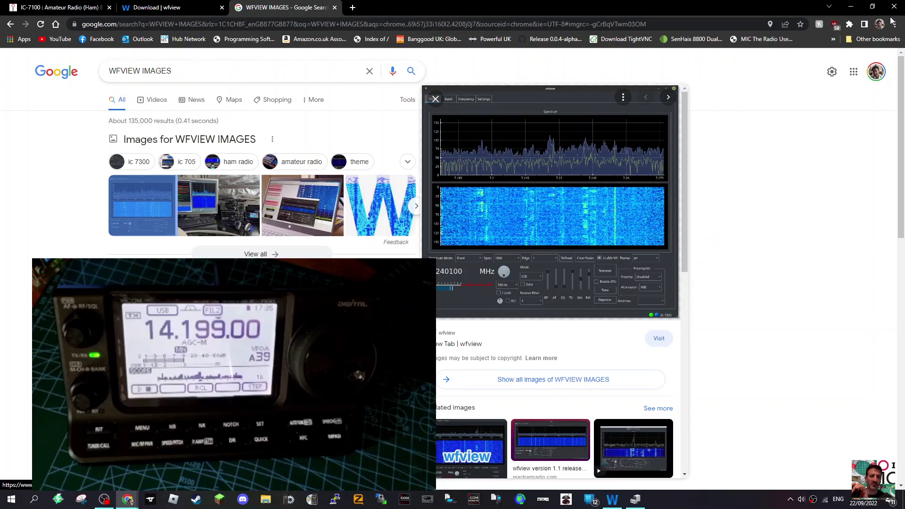
{"action": "left_click", "coordinate": [872, 7]}
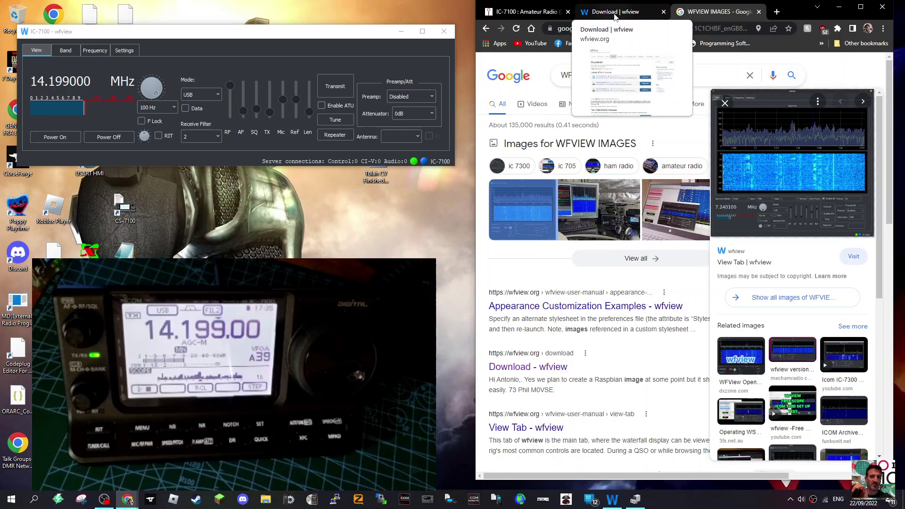
{"action": "left_click", "coordinate": [508, 11]}
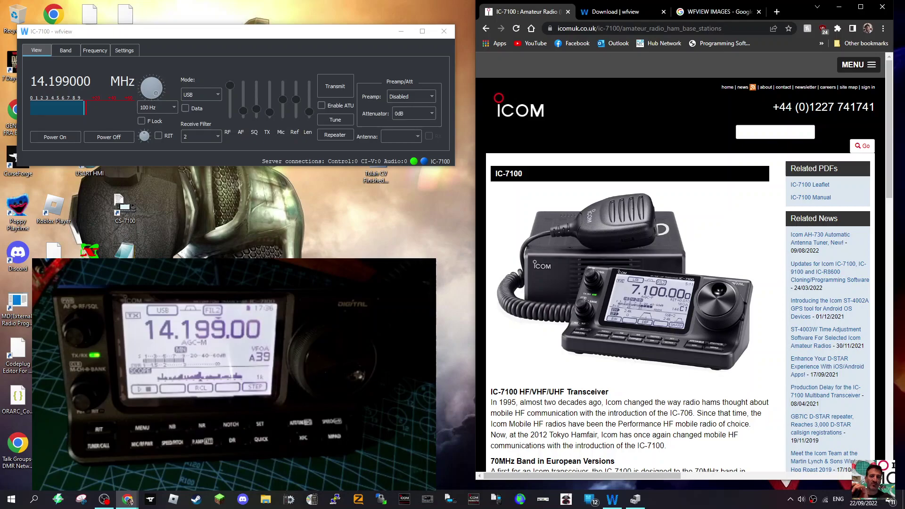
Check Device Manager's Ports list for the CP210x bridges on COM13 and COM17, then minimize it.
{"action": "right_click", "coordinate": [10, 499]}
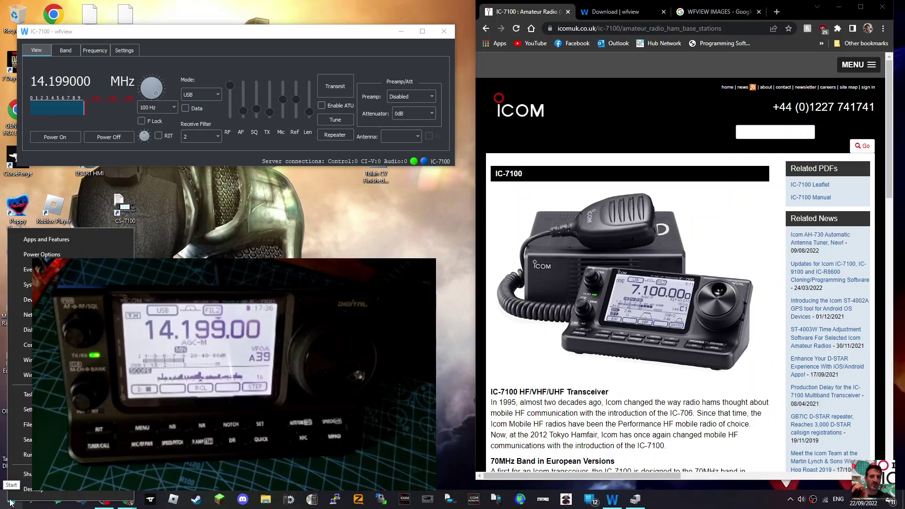
{"action": "left_click", "coordinate": [28, 299]}
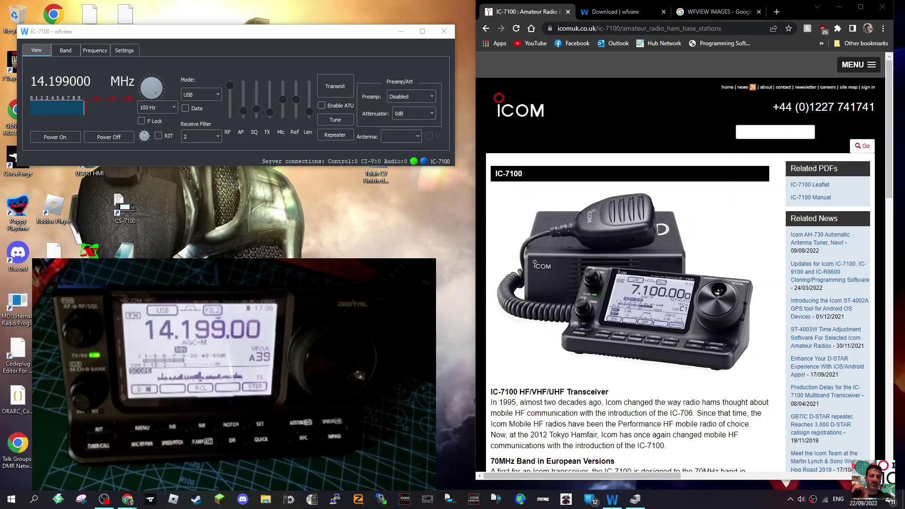
{"action": "left_click_drag", "start_coordinate": [291, 30], "coordinate": [332, 206]}
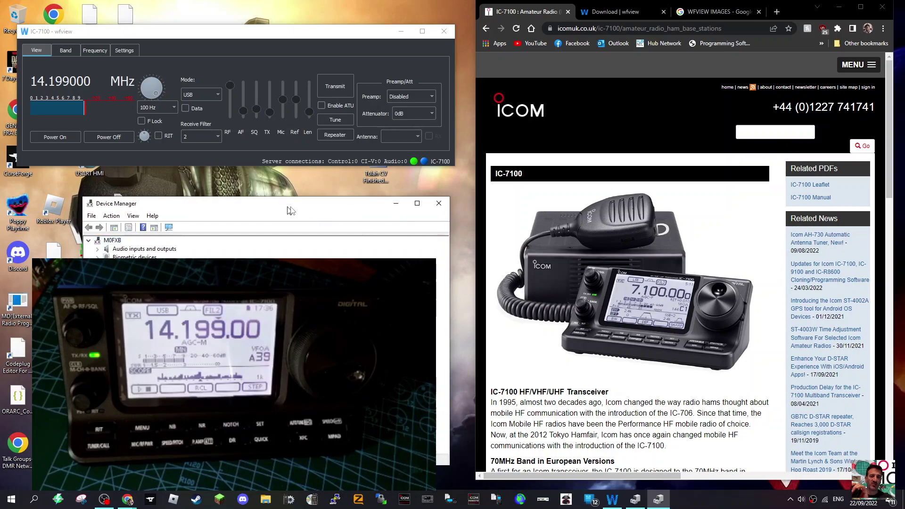
{"action": "left_click_drag", "start_coordinate": [284, 210], "coordinate": [706, 156]}
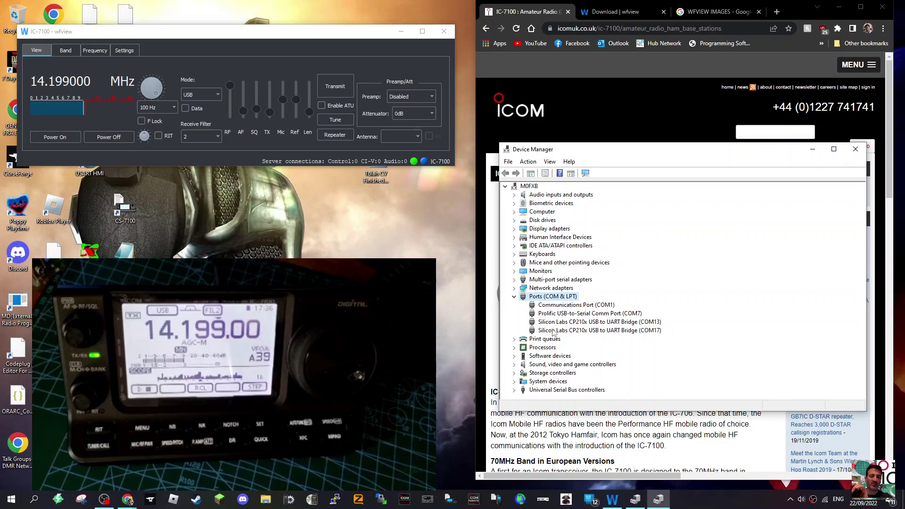
{"action": "left_click", "coordinate": [812, 149]}
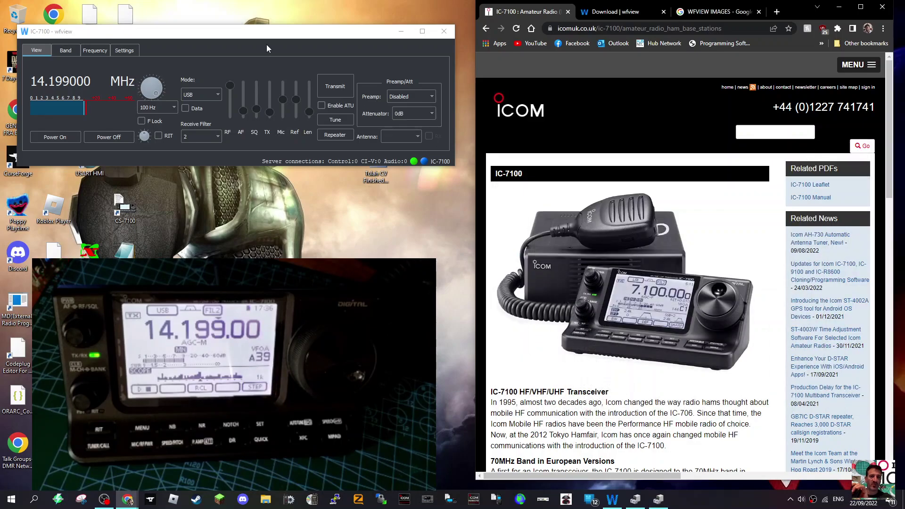
Bring wfview forward and view its Settings: USB serial on COM13 at 19200 baud.
{"action": "left_click_drag", "start_coordinate": [253, 35], "coordinate": [253, 39]}
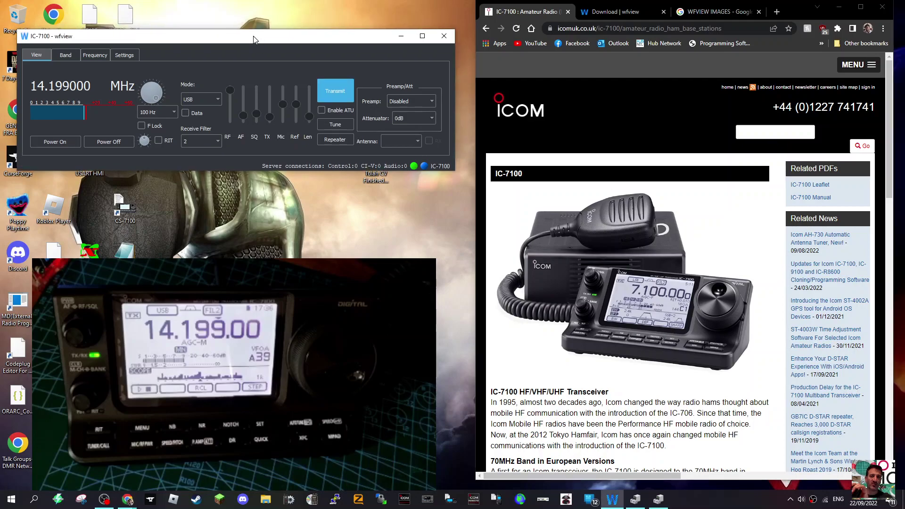
{"action": "left_click", "coordinate": [126, 55]}
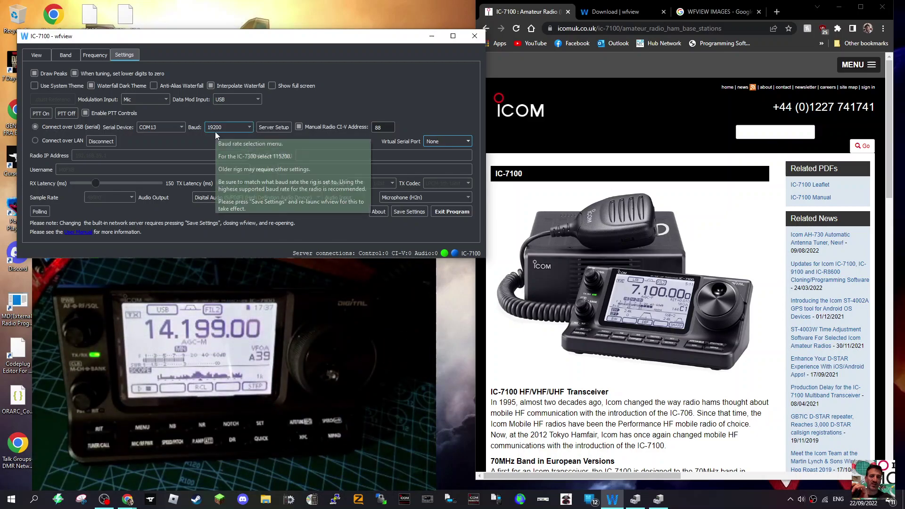
Confirm the COM13 CP210x bridge's Port Settings show 19200 bits per second, then list wfview's serial devices.
{"action": "left_click", "coordinate": [658, 499]}
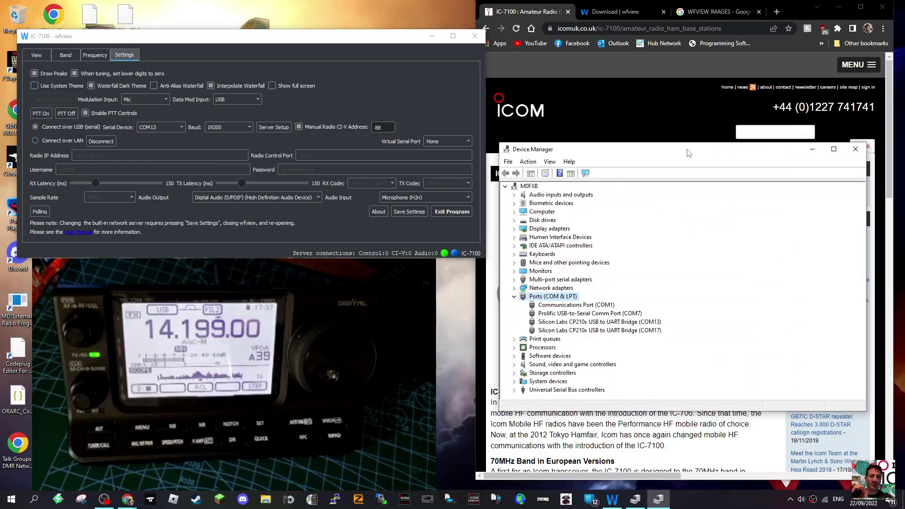
{"action": "left_click_drag", "start_coordinate": [687, 153], "coordinate": [687, 124]}
{"action": "right_click", "coordinate": [612, 290]}
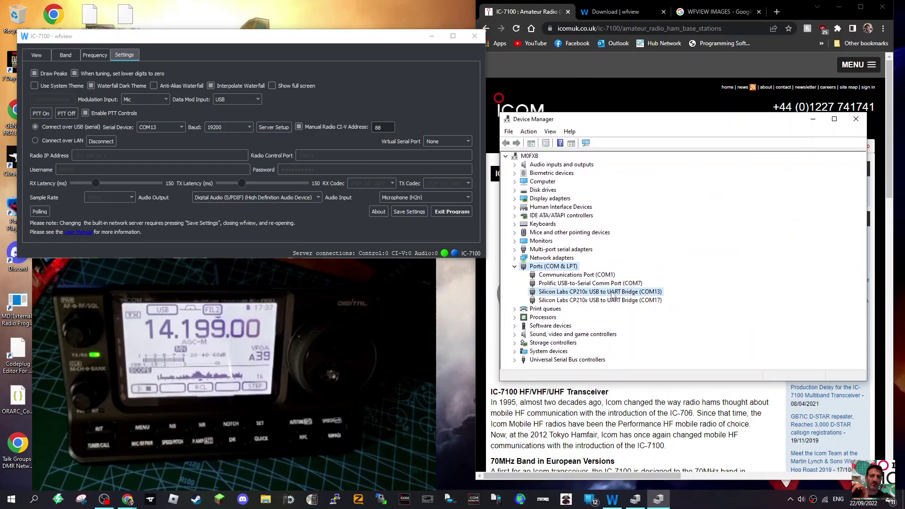
{"action": "left_click", "coordinate": [646, 345]}
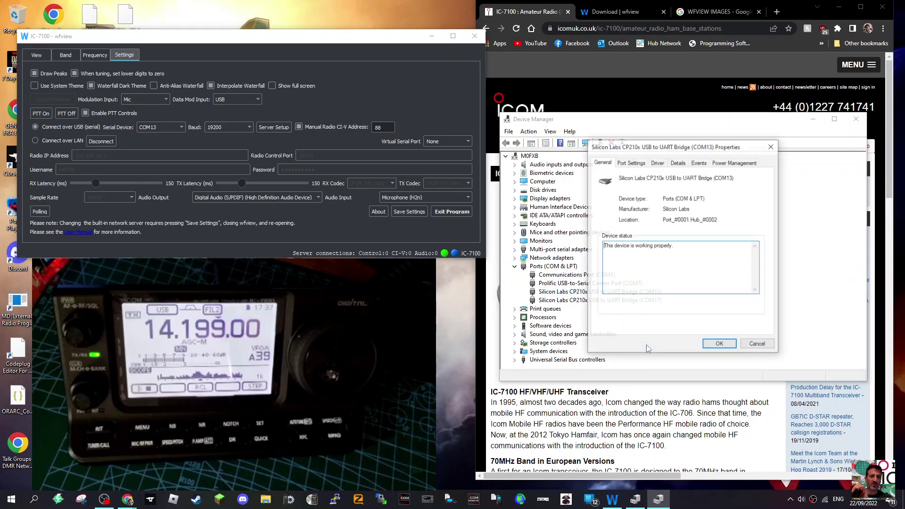
{"action": "left_click", "coordinate": [629, 163]}
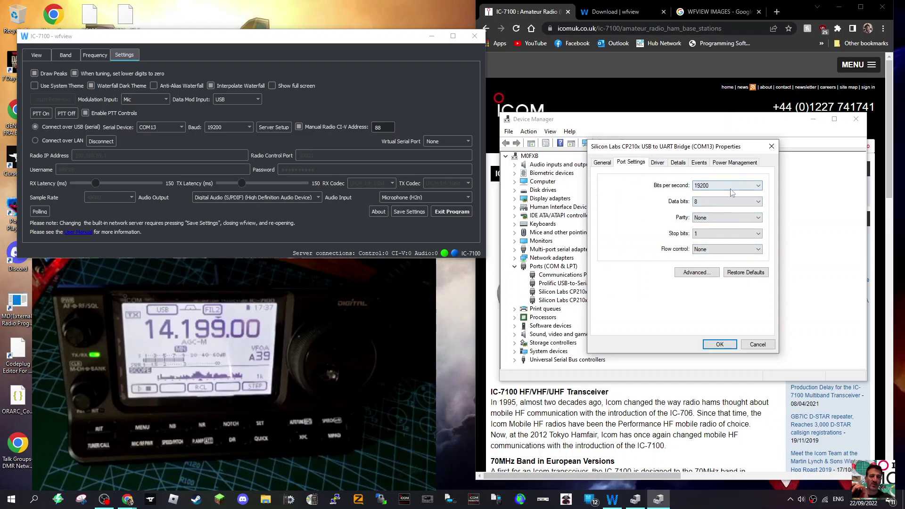
{"action": "left_click", "coordinate": [770, 147]}
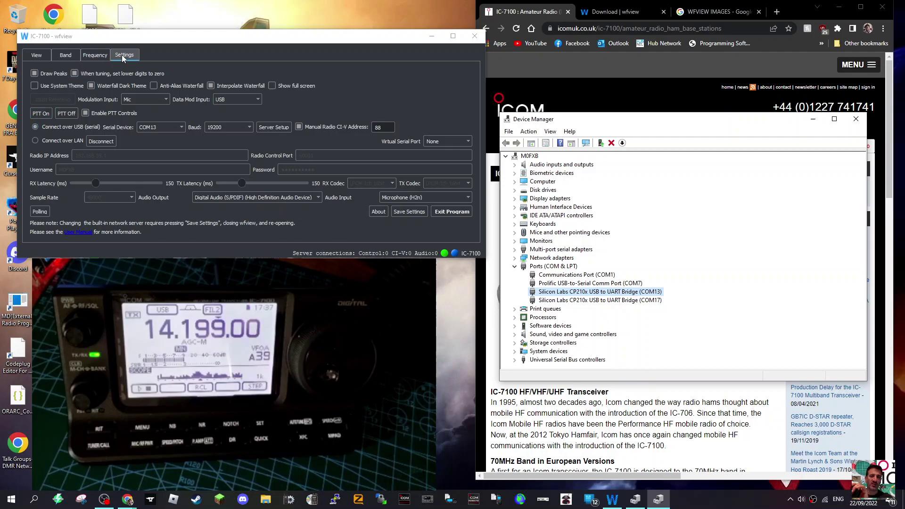
{"action": "left_click", "coordinate": [183, 127]}
Keep COM13 as the serial device and return to the main view reading 14.199000 MHz USB.
{"action": "left_click", "coordinate": [183, 128]}
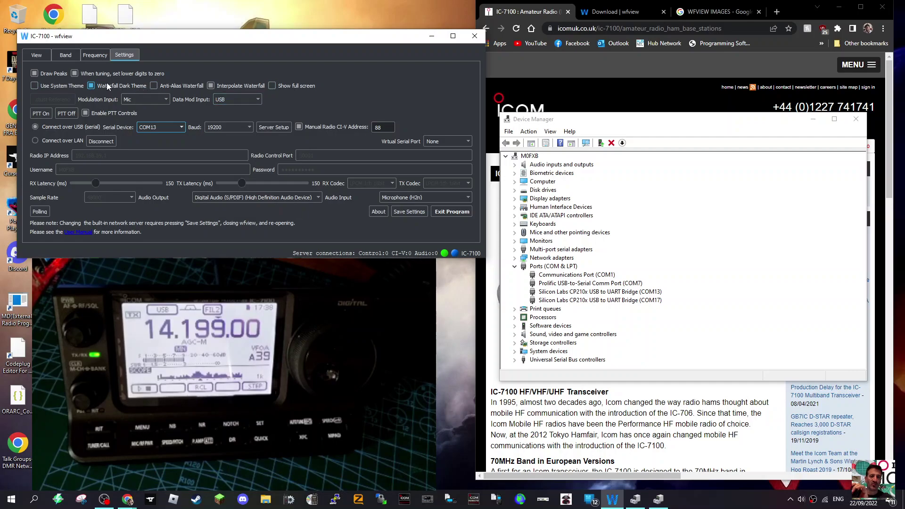
{"action": "left_click", "coordinate": [95, 55]}
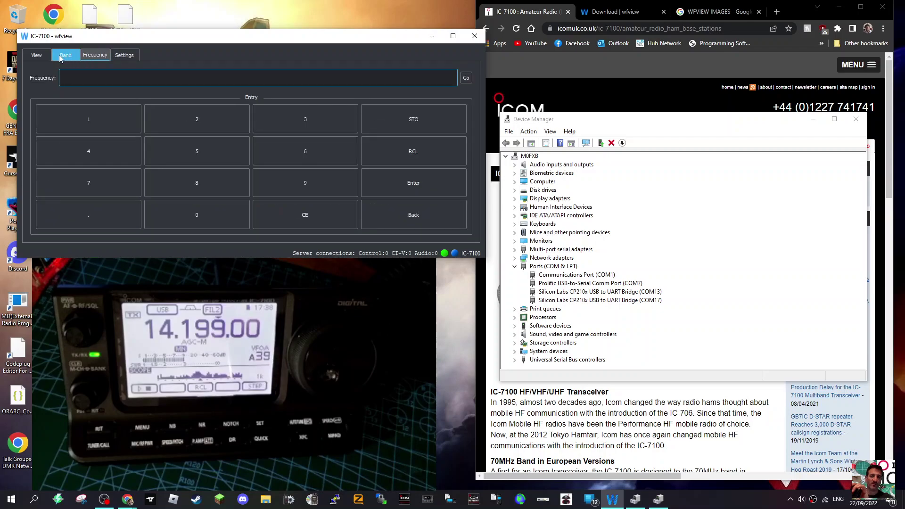
{"action": "left_click", "coordinate": [36, 55]}
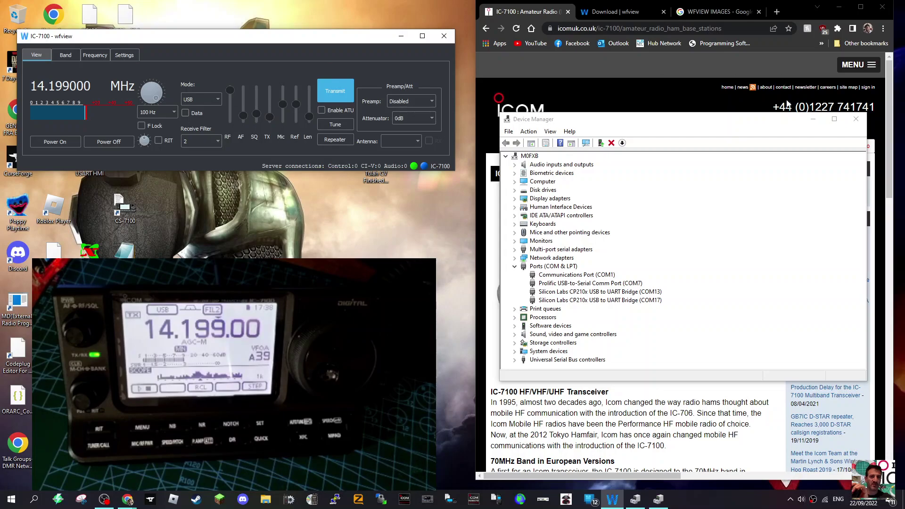
{"action": "left_click", "coordinate": [852, 118]}
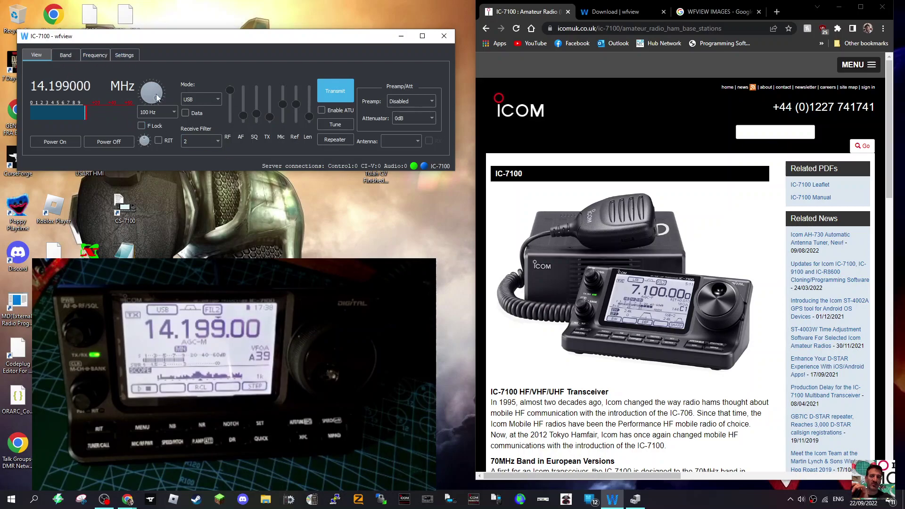
{"action": "scroll", "coordinate": [153, 93], "scroll_direction": "down", "scroll_amount": 7}
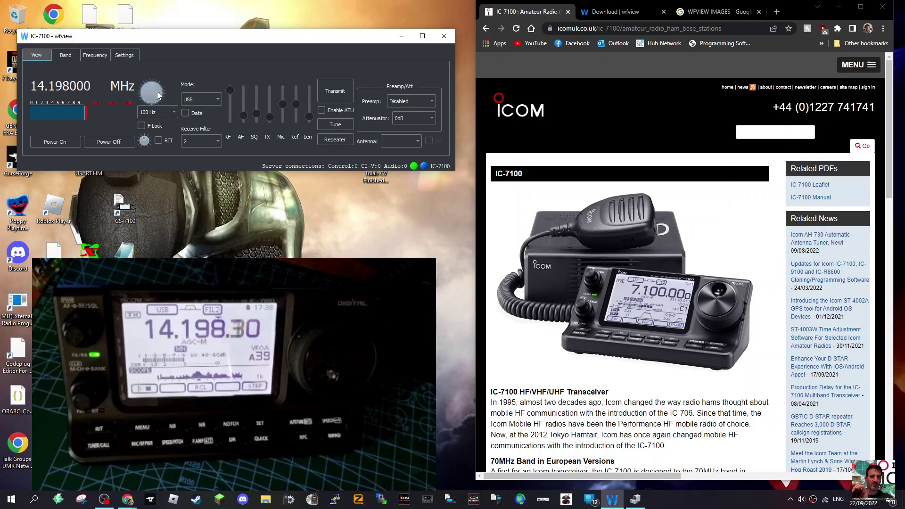
{"action": "scroll", "coordinate": [157, 94], "scroll_direction": "up", "scroll_amount": 7}
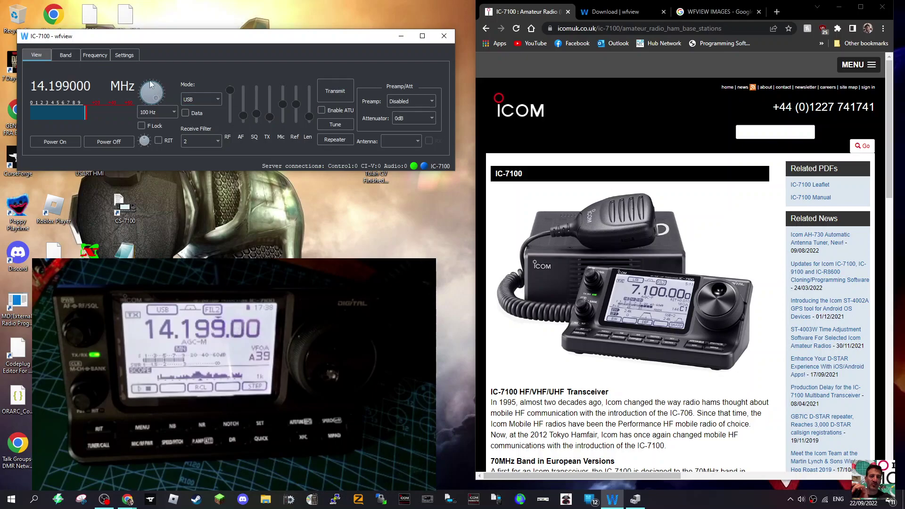
{"action": "scroll", "coordinate": [152, 95], "scroll_direction": "up", "scroll_amount": 20}
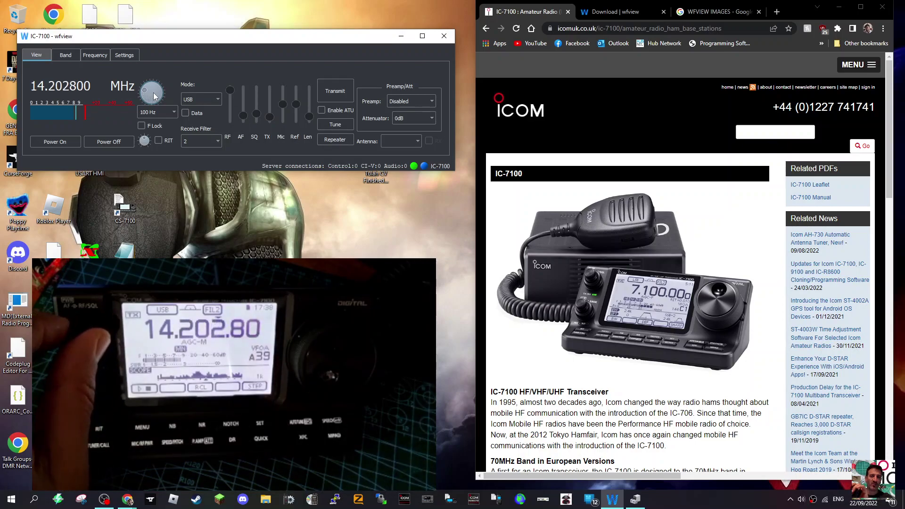
{"action": "scroll", "coordinate": [155, 97], "scroll_direction": "up", "scroll_amount": 4}
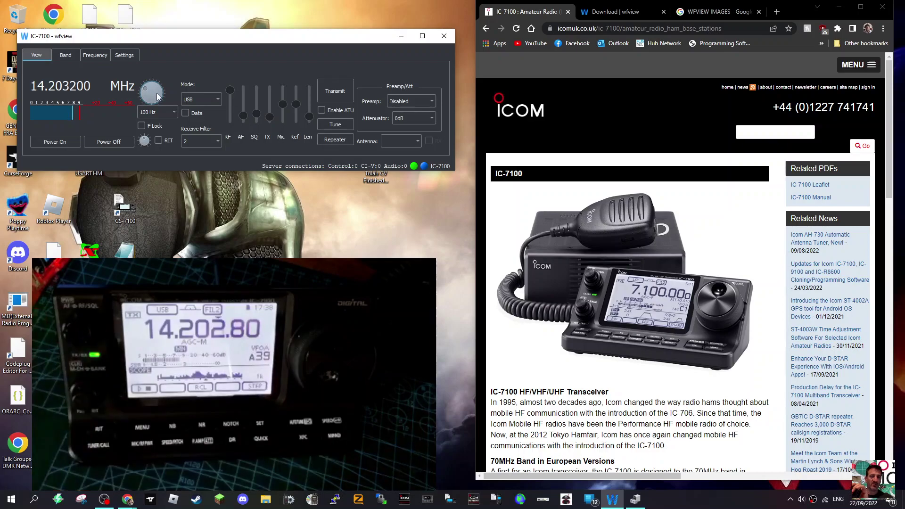
{"action": "scroll", "coordinate": [157, 96], "scroll_direction": "up", "scroll_amount": 20}
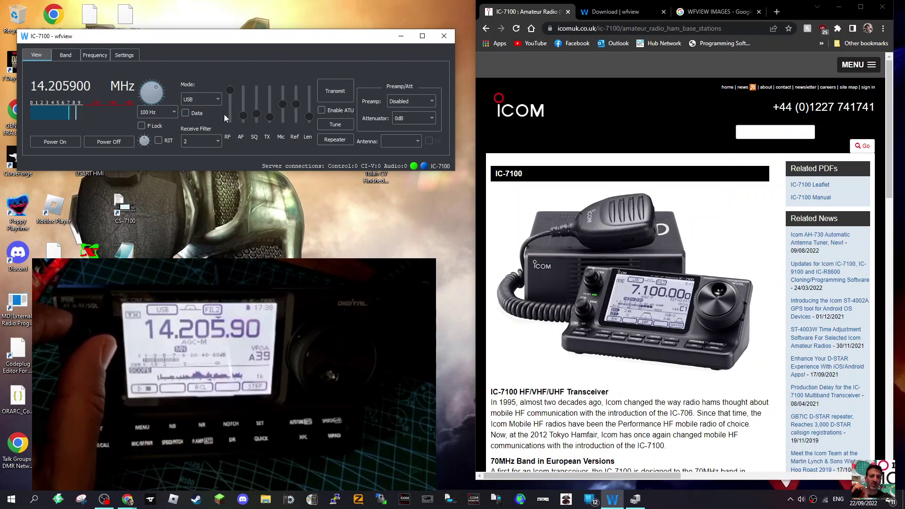
Switch the mode to LSB and set the tuning step to 1 kHz.
{"action": "left_click", "coordinate": [219, 99]}
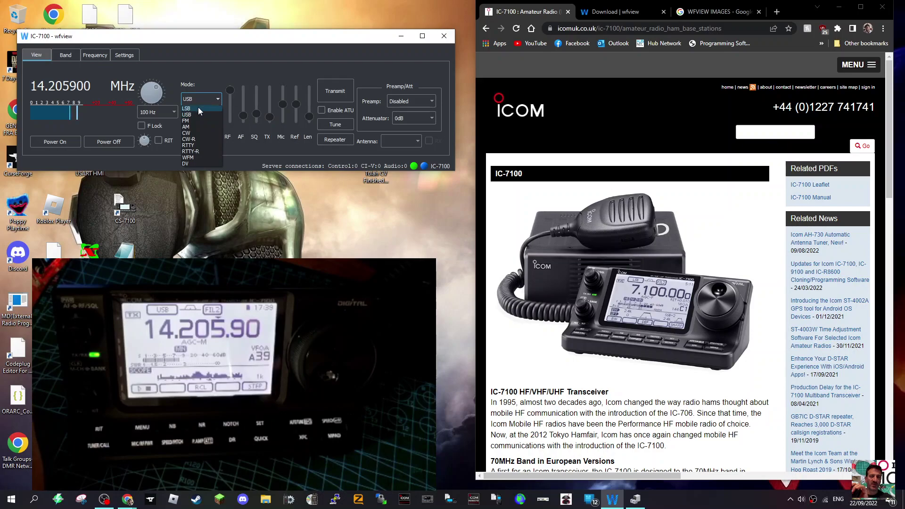
{"action": "left_click", "coordinate": [198, 108]}
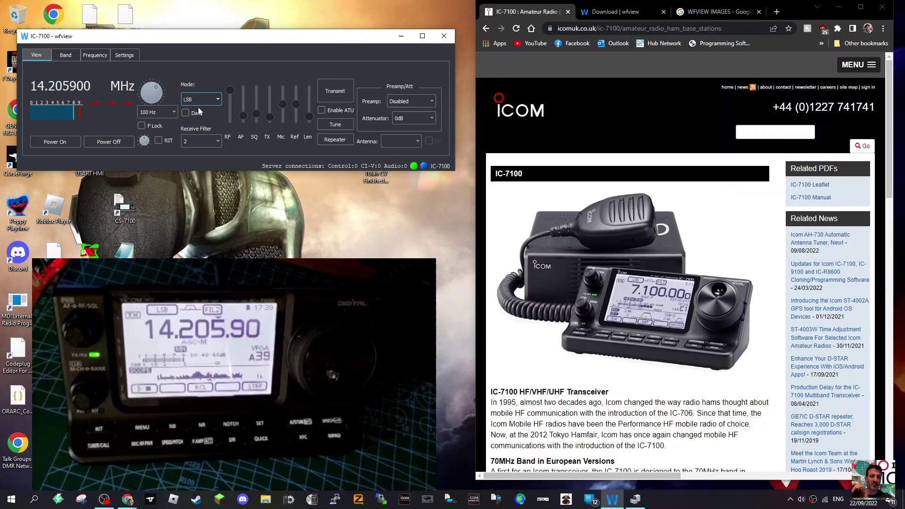
{"action": "left_click", "coordinate": [175, 111]}
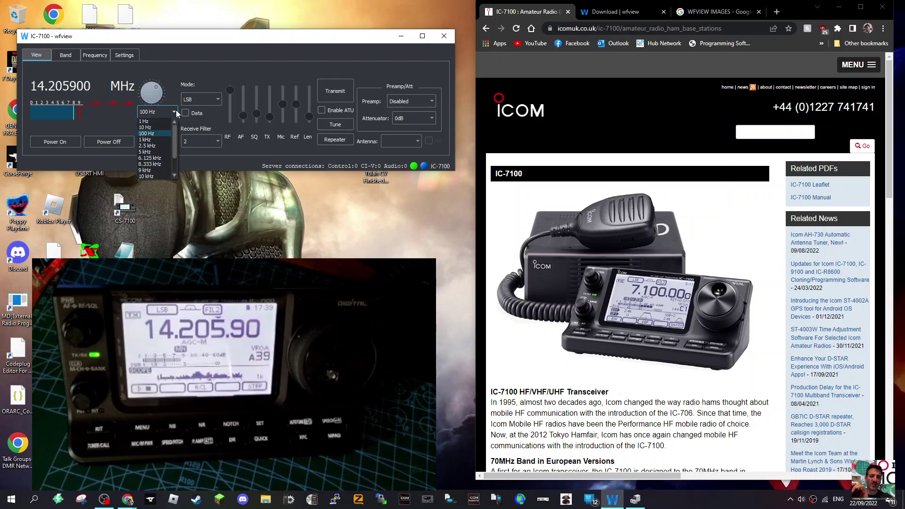
{"action": "left_click", "coordinate": [176, 111]}
{"action": "left_click", "coordinate": [177, 111]}
{"action": "left_click", "coordinate": [176, 111]}
{"action": "left_click", "coordinate": [177, 113]}
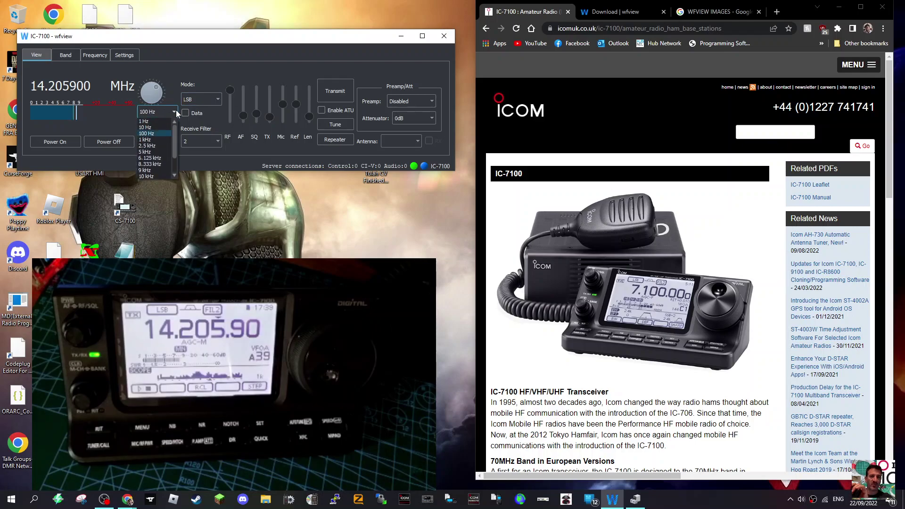
{"action": "left_click", "coordinate": [157, 139]}
Tune down to 14.179000 MHz and toggle F Lock on and off.
{"action": "scroll", "coordinate": [152, 89], "scroll_direction": "down", "scroll_amount": 1}
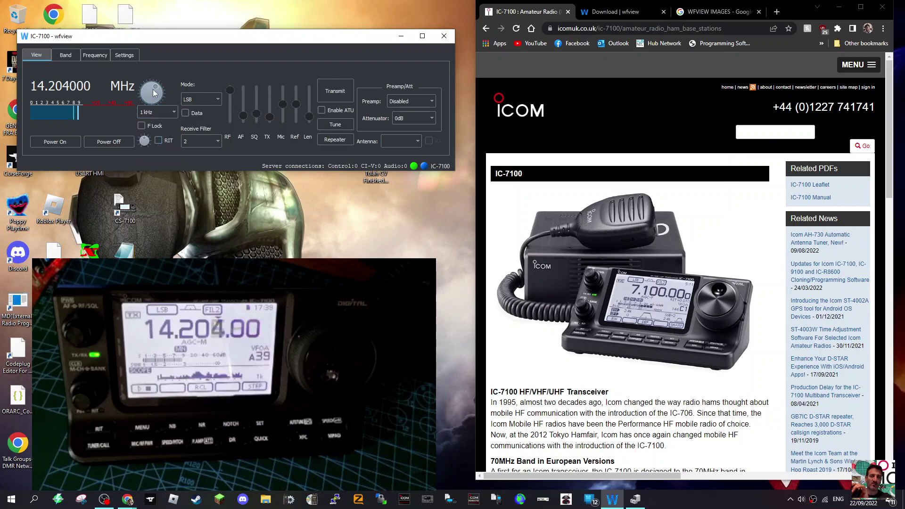
{"action": "scroll", "coordinate": [153, 89], "scroll_direction": "down", "scroll_amount": 4}
{"action": "scroll", "coordinate": [153, 89], "scroll_direction": "up", "scroll_amount": 20}
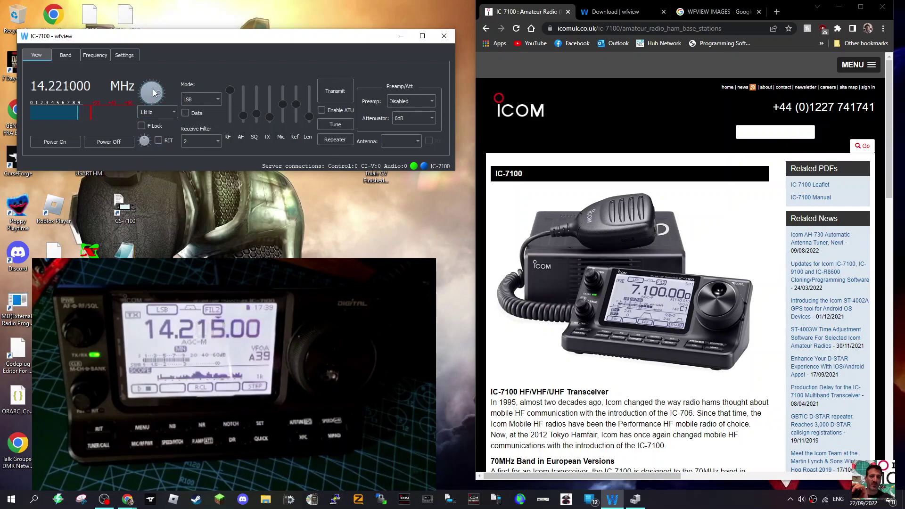
{"action": "scroll", "coordinate": [154, 92], "scroll_direction": "down", "scroll_amount": 20}
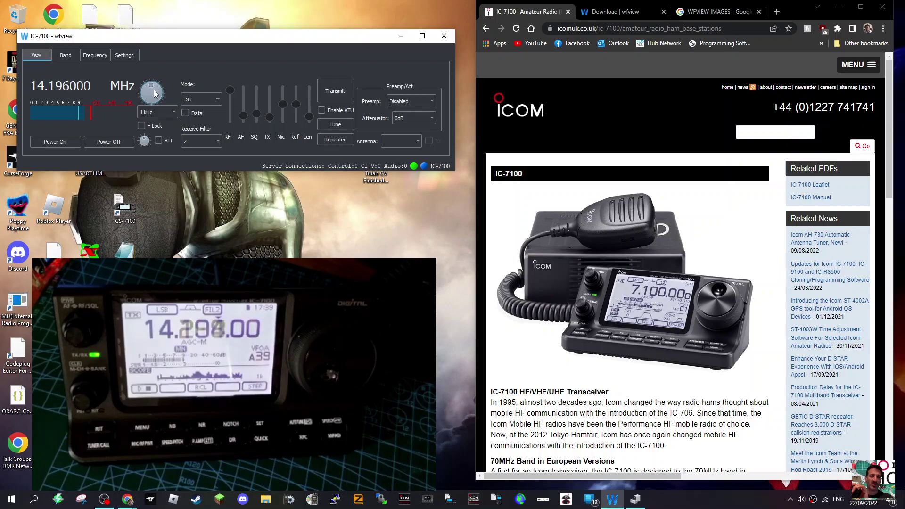
{"action": "scroll", "coordinate": [153, 92], "scroll_direction": "down", "scroll_amount": 17}
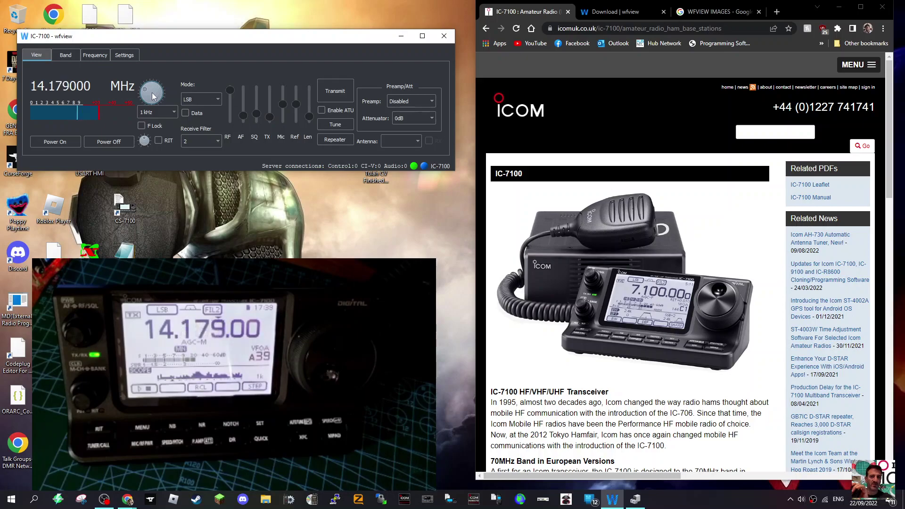
{"action": "left_click", "coordinate": [142, 126]}
{"action": "left_click", "coordinate": [142, 127]}
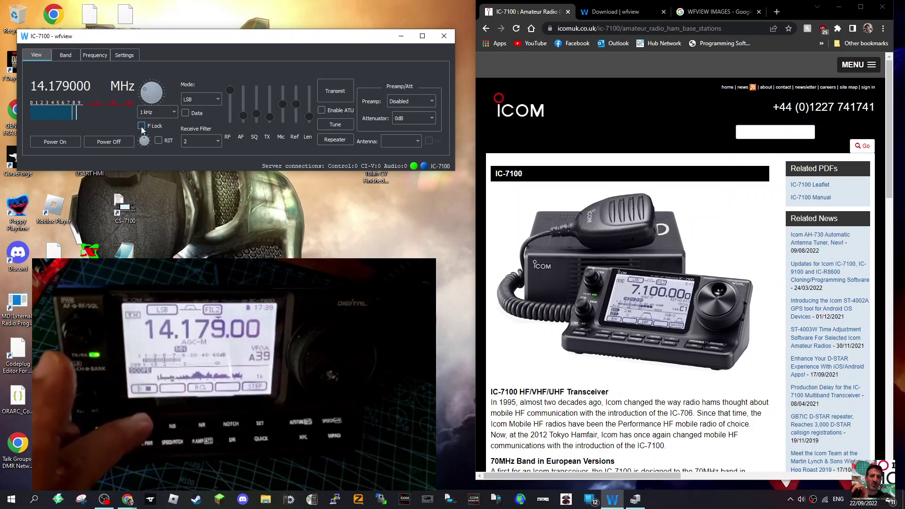
Lock the frequency, toggle RIT on and off, then request Power Off.
{"action": "left_click", "coordinate": [142, 128]}
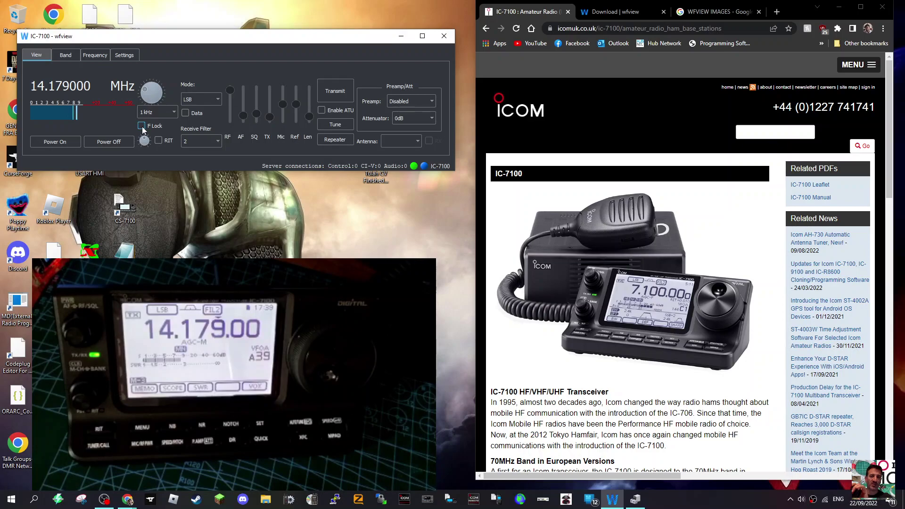
{"action": "left_click", "coordinate": [158, 140]}
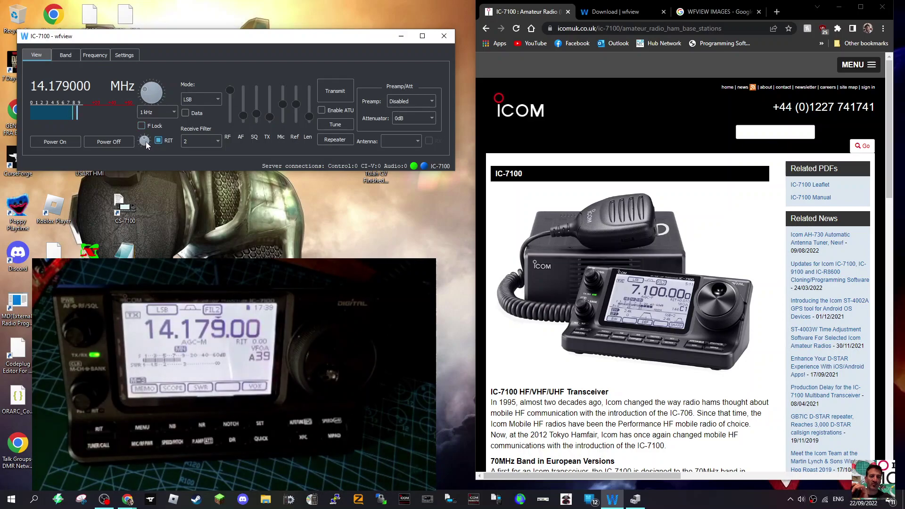
{"action": "left_click", "coordinate": [158, 140]}
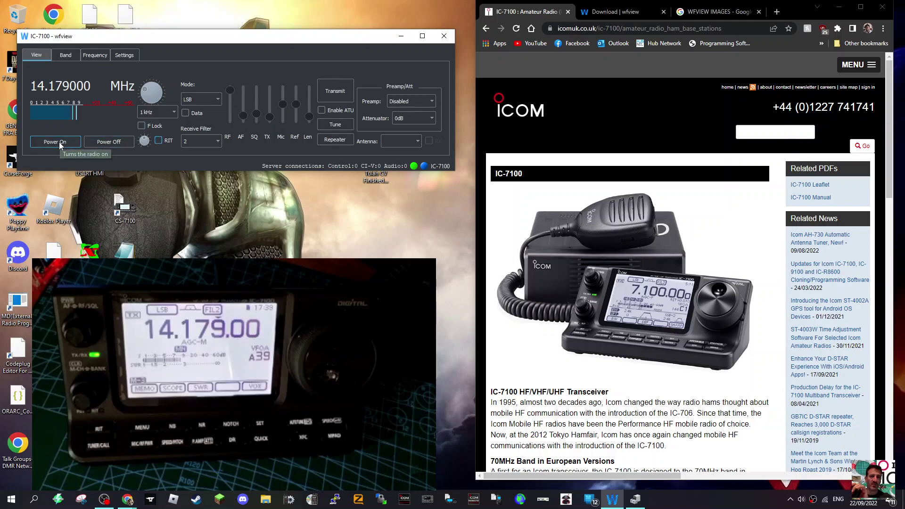
{"action": "left_click", "coordinate": [110, 141]}
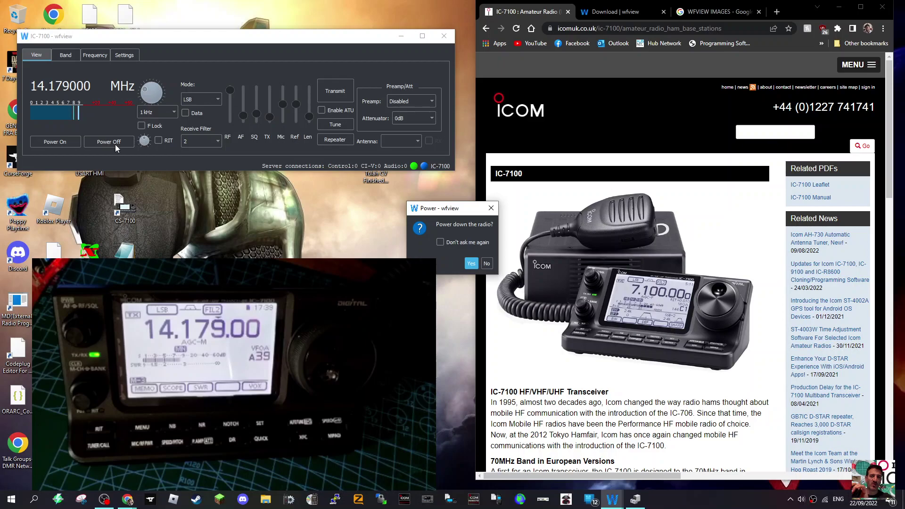
Confirm powering down the IC-7100 with Yes, then power it back on.
{"action": "left_click_drag", "start_coordinate": [472, 212], "coordinate": [641, 194]}
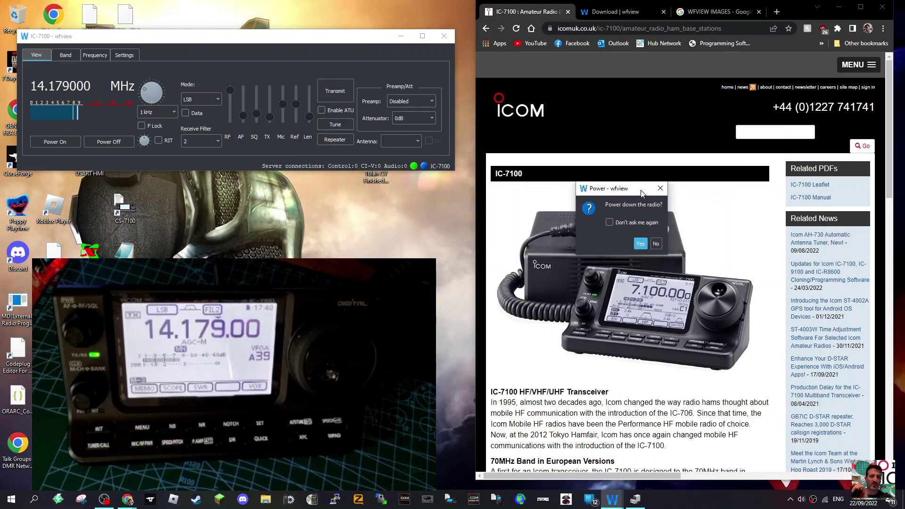
{"action": "left_click", "coordinate": [639, 243]}
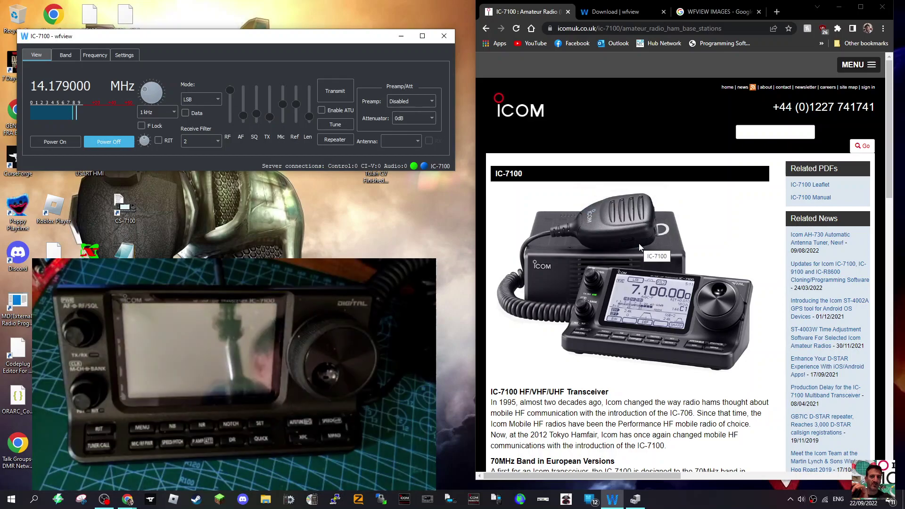
{"action": "left_click", "coordinate": [53, 143]}
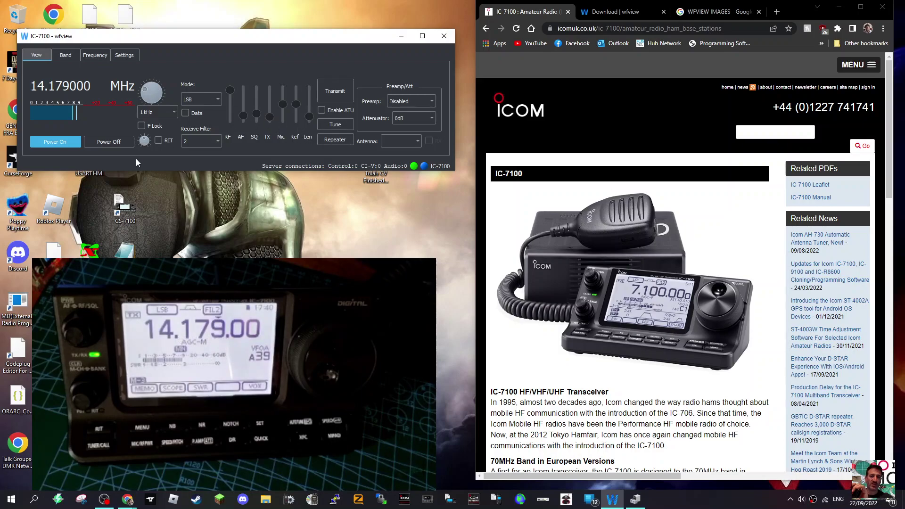
Set the receive filter to 1, lower the SQ slider to 20%, and adjust the Mic gain.
{"action": "left_click", "coordinate": [219, 141]}
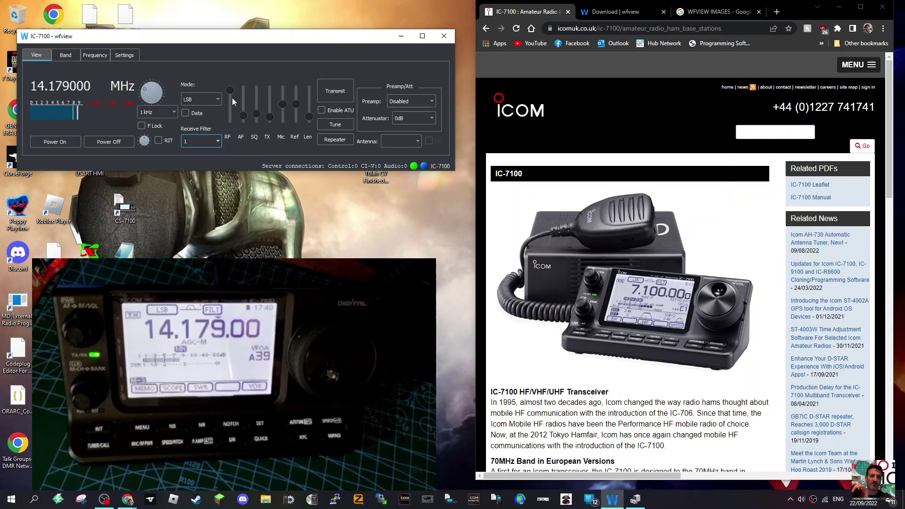
{"action": "left_click", "coordinate": [258, 118]}
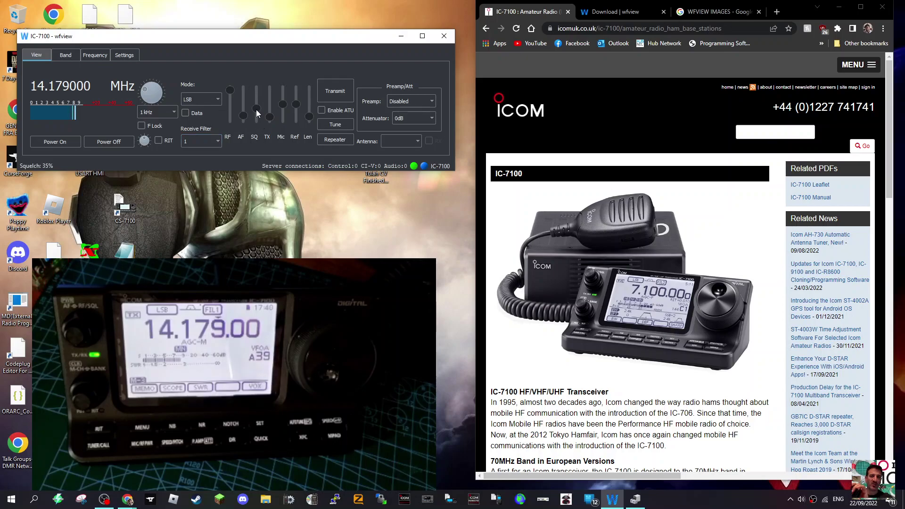
{"action": "scroll", "coordinate": [256, 109], "scroll_direction": "up", "scroll_amount": 3}
{"action": "left_click_drag", "start_coordinate": [258, 112], "coordinate": [258, 118]}
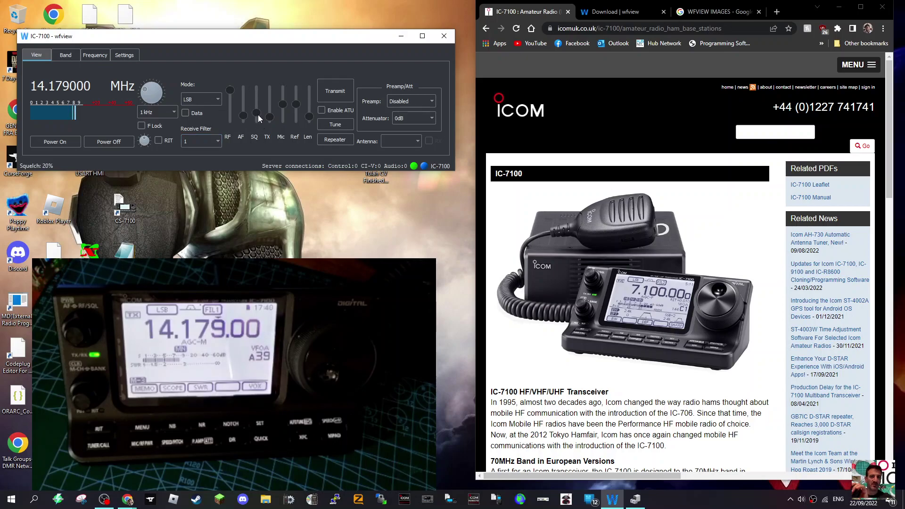
{"action": "left_click", "coordinate": [283, 105]}
{"action": "scroll", "coordinate": [286, 108], "scroll_direction": "down", "scroll_amount": 1}
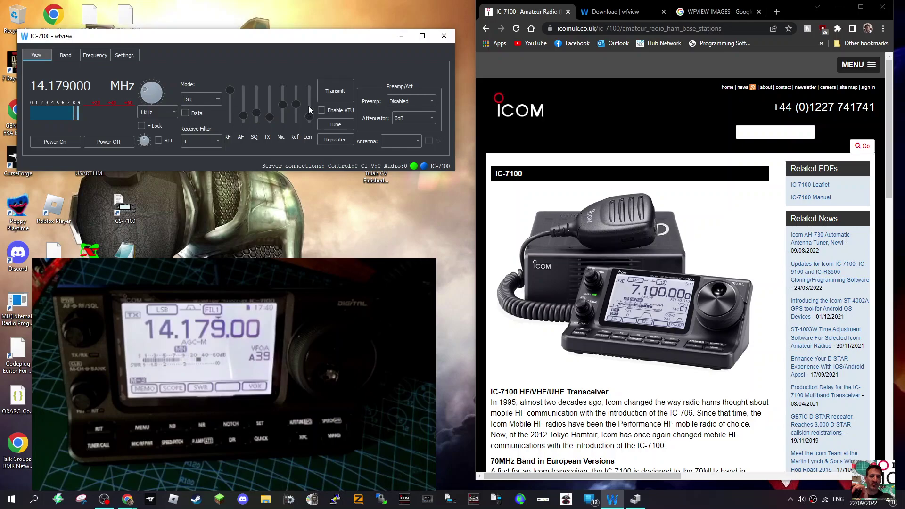
Run two antenna tuning cycles with the ATU toggled on then off, and set preamp to Pre #1.
{"action": "left_click", "coordinate": [329, 126]}
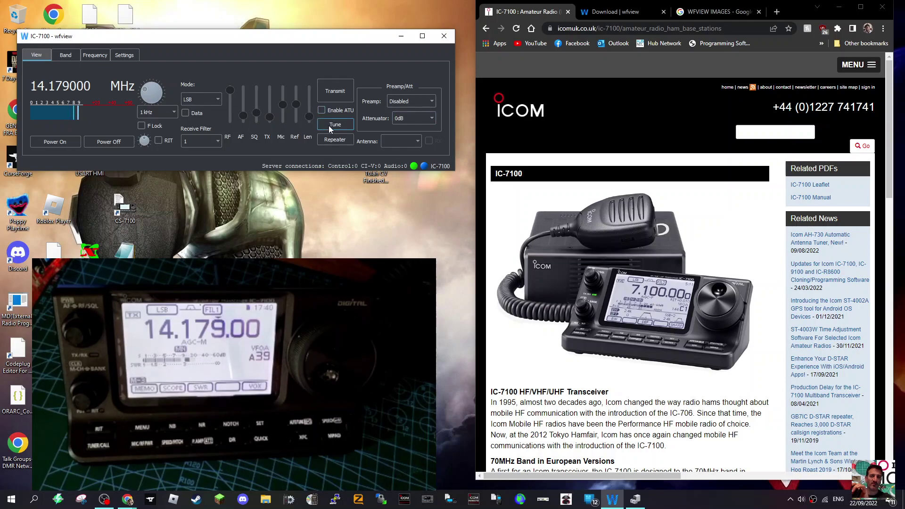
{"action": "left_click", "coordinate": [329, 125]}
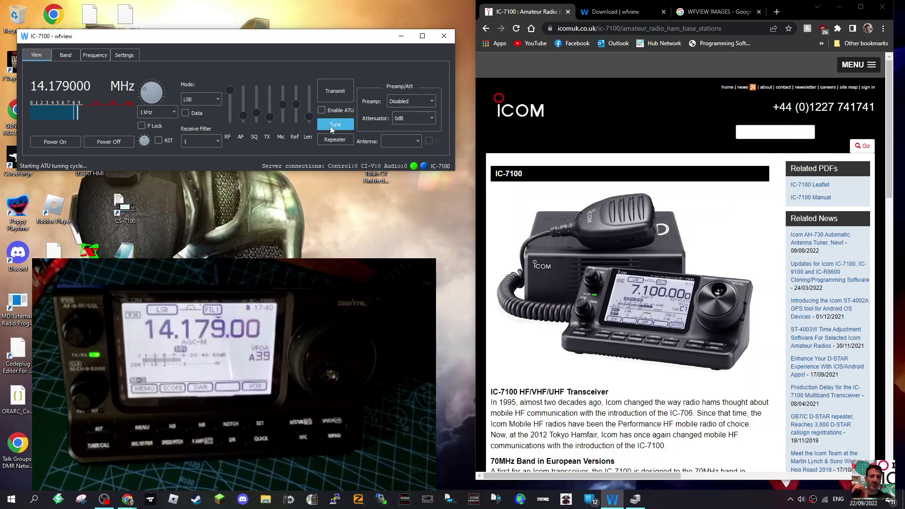
{"action": "left_click", "coordinate": [322, 112]}
{"action": "left_click", "coordinate": [330, 125]}
{"action": "left_click", "coordinate": [322, 111]}
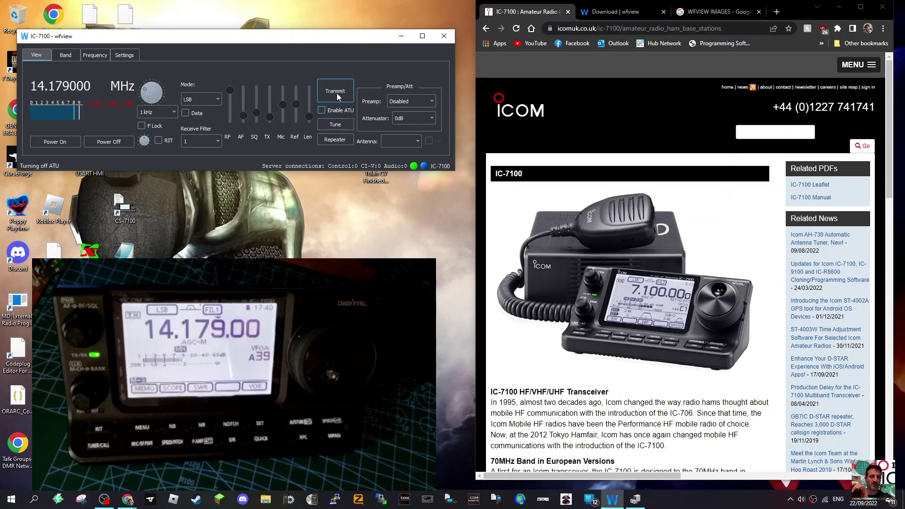
{"action": "left_click", "coordinate": [435, 99]}
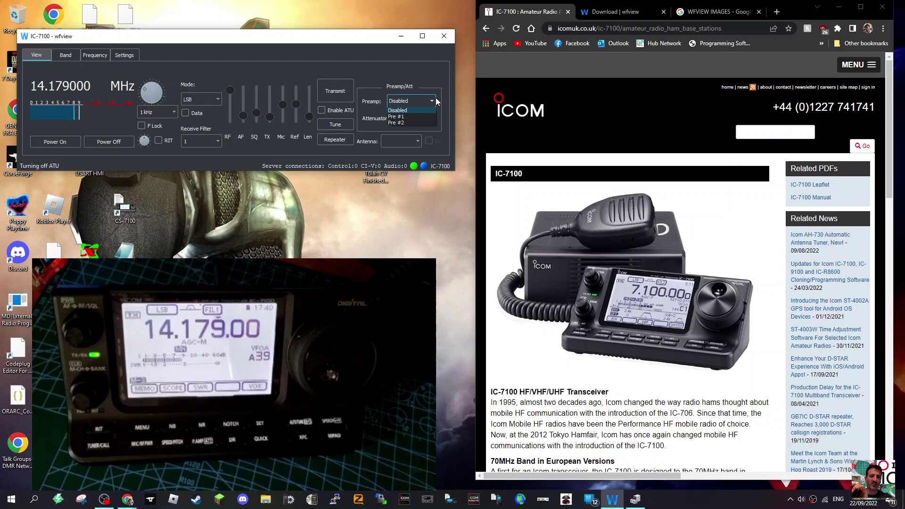
{"action": "left_click", "coordinate": [404, 117]}
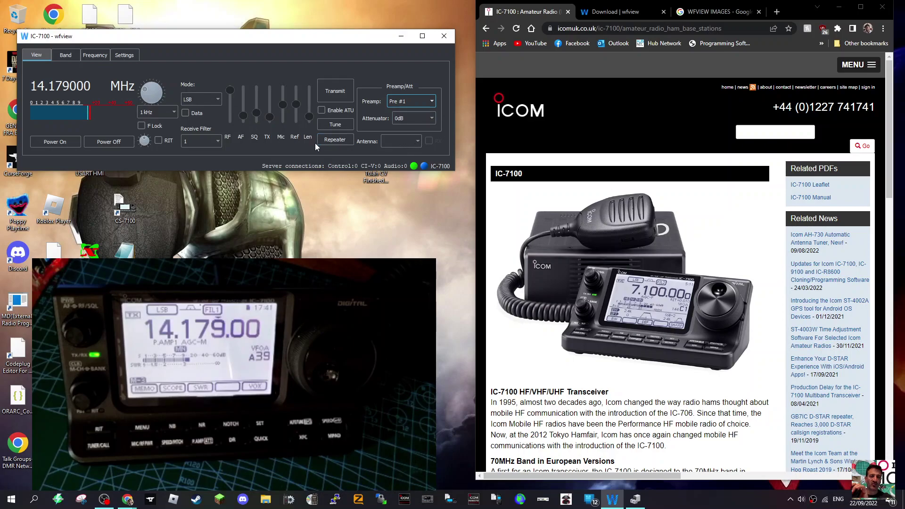
{"action": "left_click", "coordinate": [335, 140]}
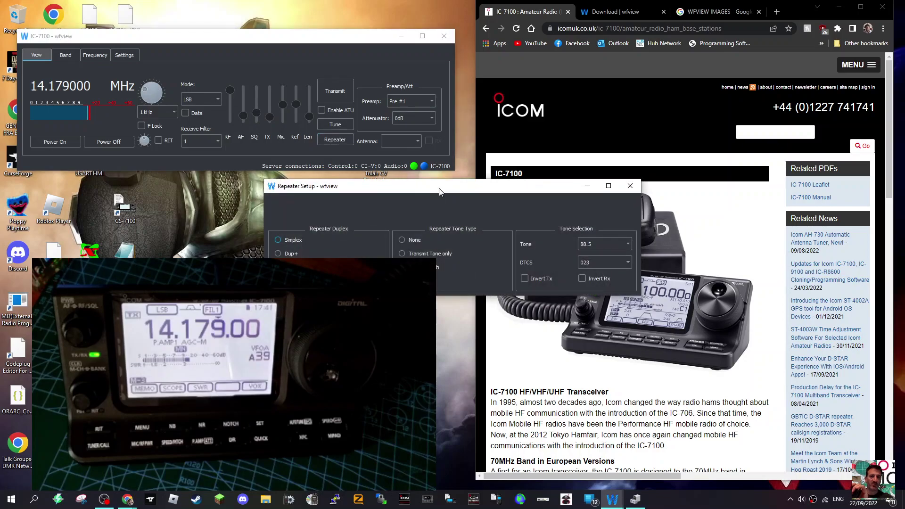
{"action": "left_click_drag", "start_coordinate": [441, 191], "coordinate": [218, 104]}
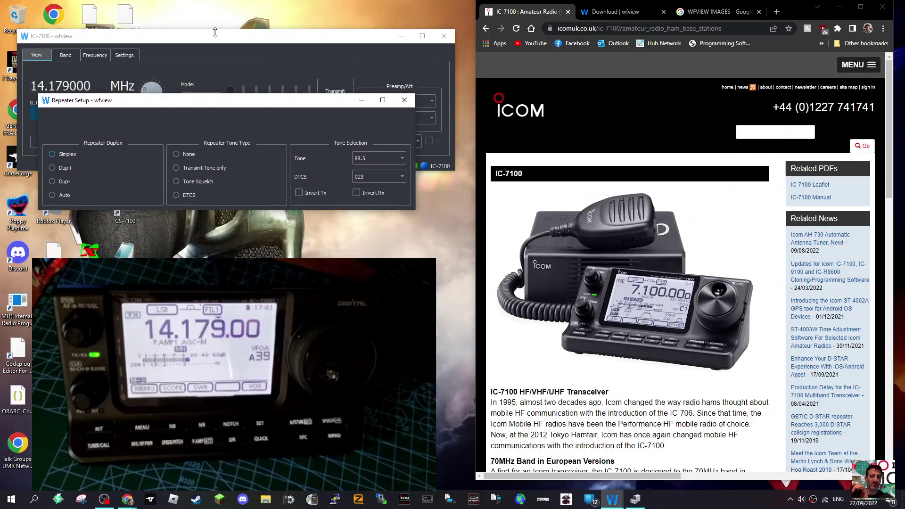
{"action": "left_click", "coordinate": [234, 171]}
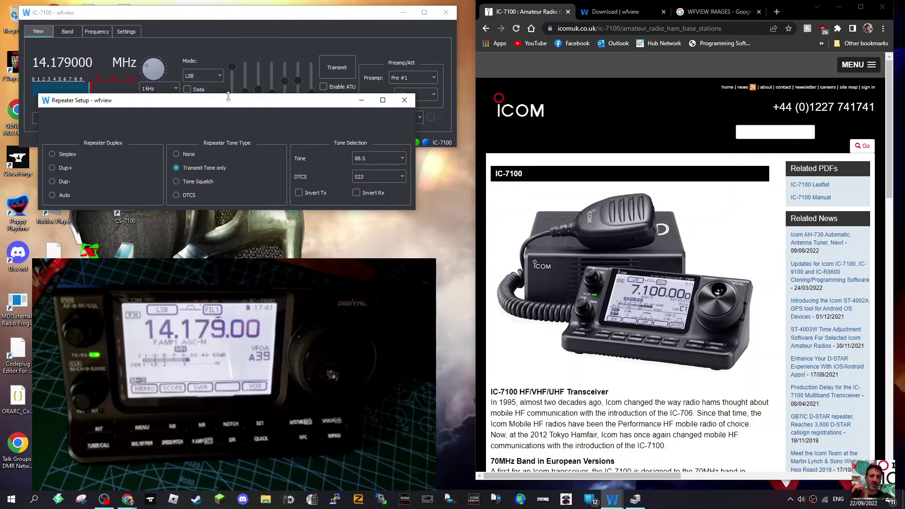
{"action": "left_click_drag", "start_coordinate": [118, 101], "coordinate": [120, 63]}
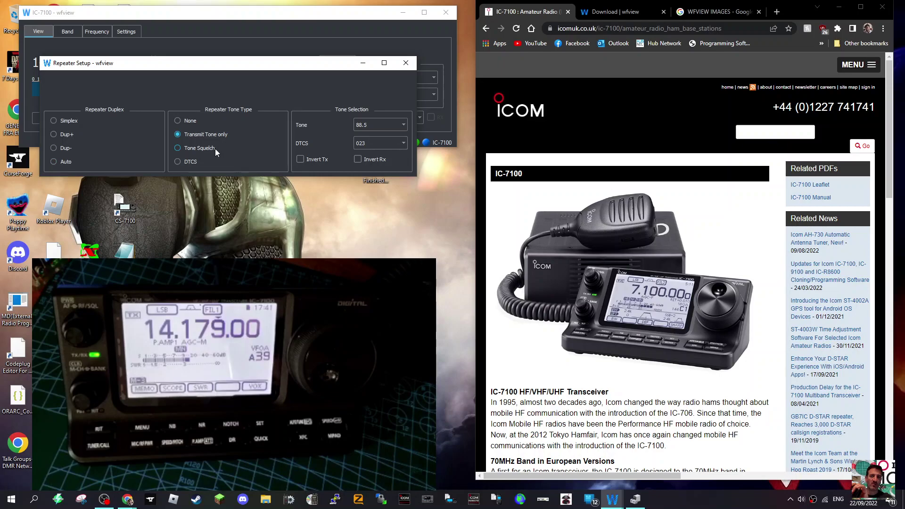
{"action": "left_click", "coordinate": [404, 125]}
{"action": "left_click", "coordinate": [404, 125]}
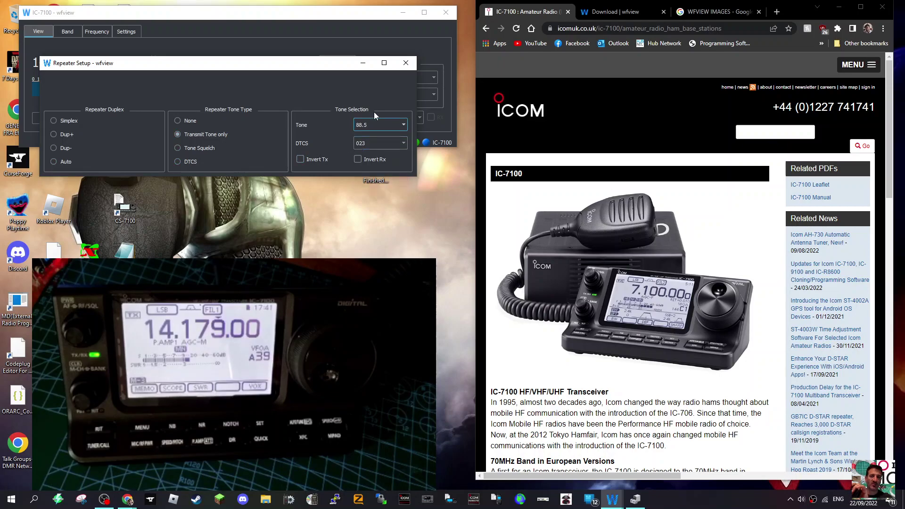
{"action": "left_click", "coordinate": [363, 62]}
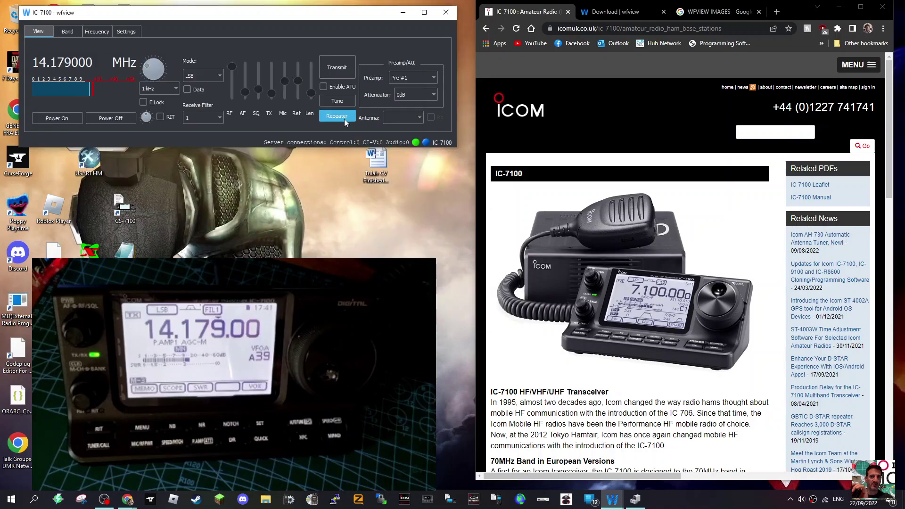
{"action": "left_click_drag", "start_coordinate": [310, 12], "coordinate": [310, 54]}
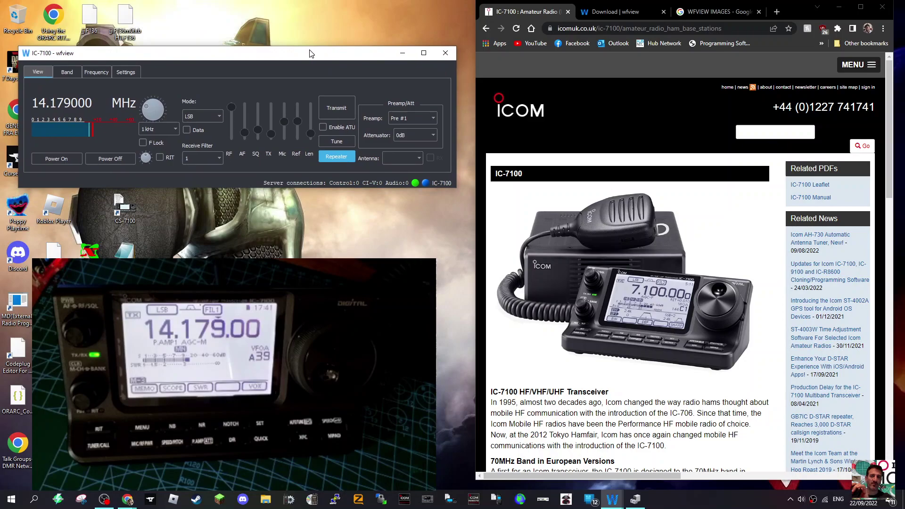
Switch the radio to the 40m band and key it into transmit.
{"action": "left_click", "coordinate": [67, 73]}
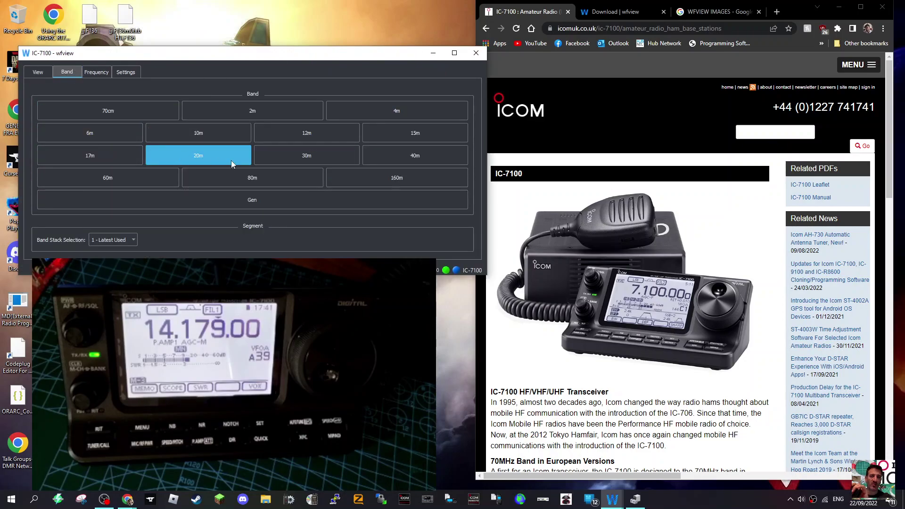
{"action": "left_click", "coordinate": [396, 162]}
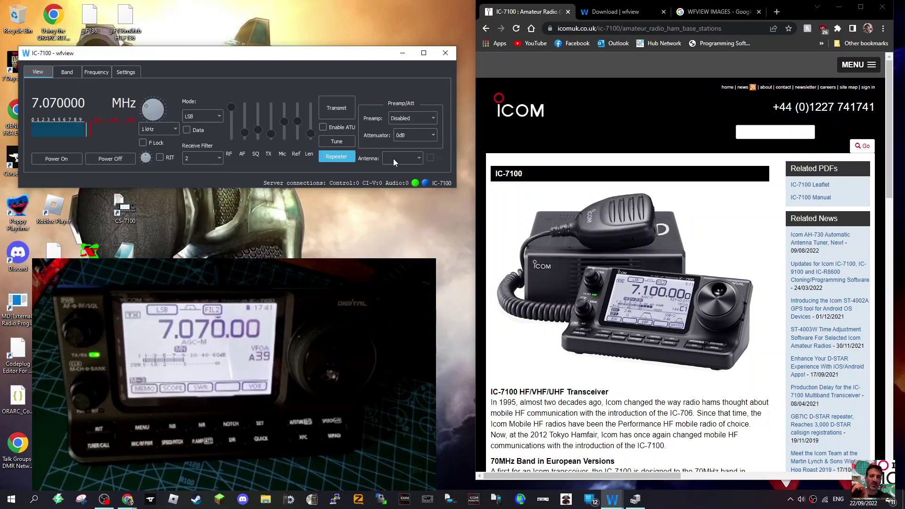
{"action": "left_click", "coordinate": [339, 108]}
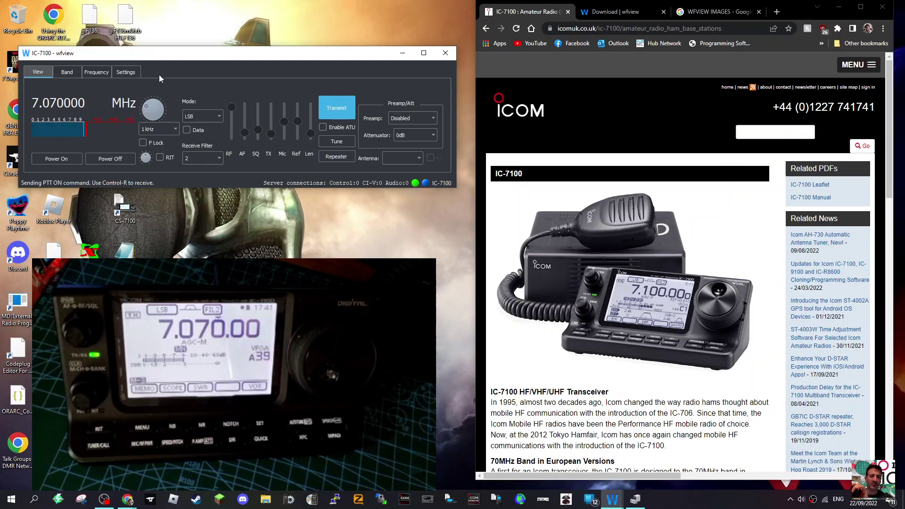
Reopen the band page and inspect the Band Stack Selection choices without changing them.
{"action": "left_click", "coordinate": [70, 72]}
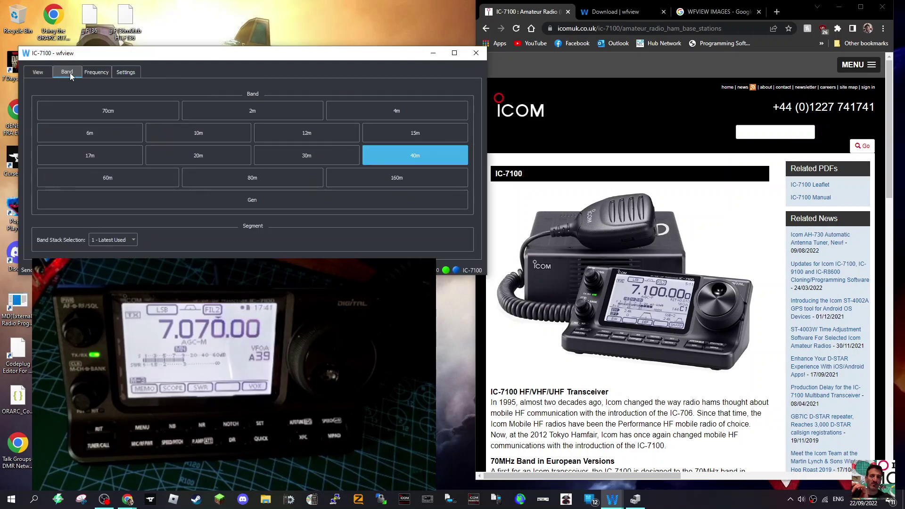
{"action": "left_click", "coordinate": [136, 240]}
{"action": "left_click", "coordinate": [135, 240]}
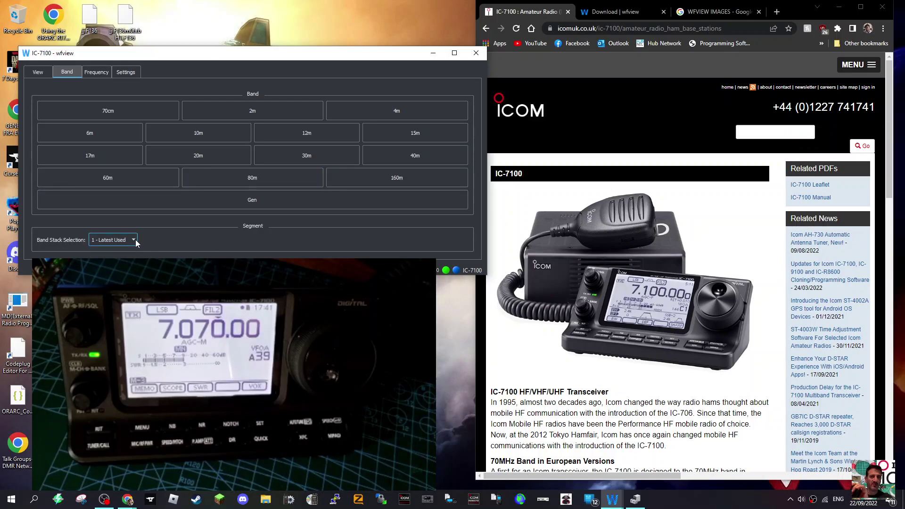
{"action": "left_click", "coordinate": [136, 241]}
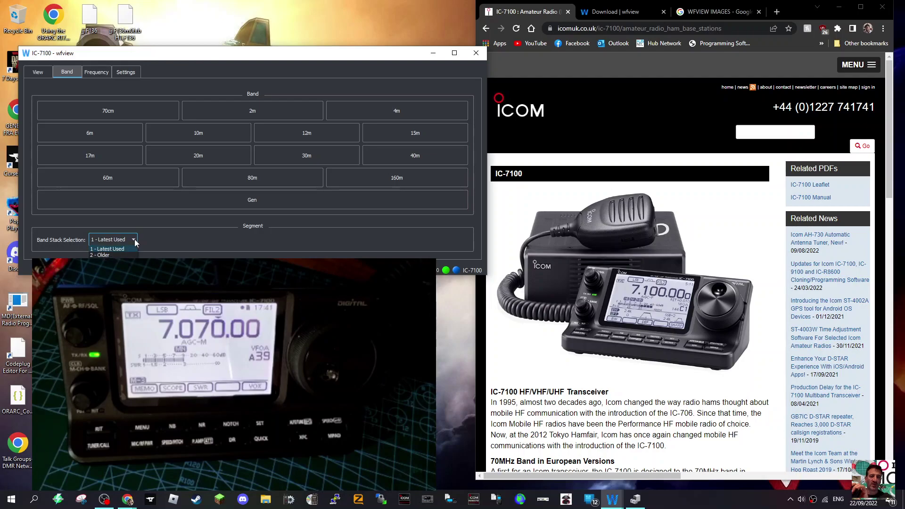
{"action": "left_click", "coordinate": [135, 241]}
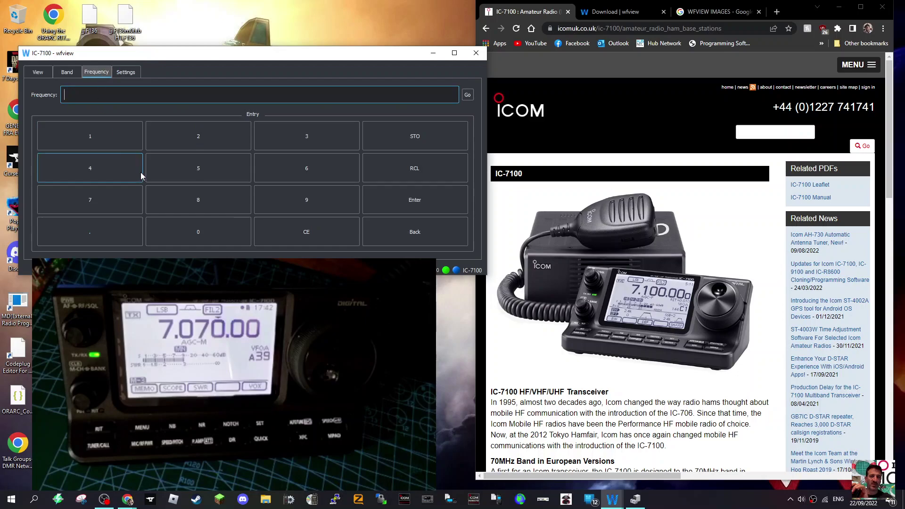
Enter 7.100 on the frequency keypad, correcting a mistyped digit, and apply it to the radio.
{"action": "left_click", "coordinate": [89, 199]}
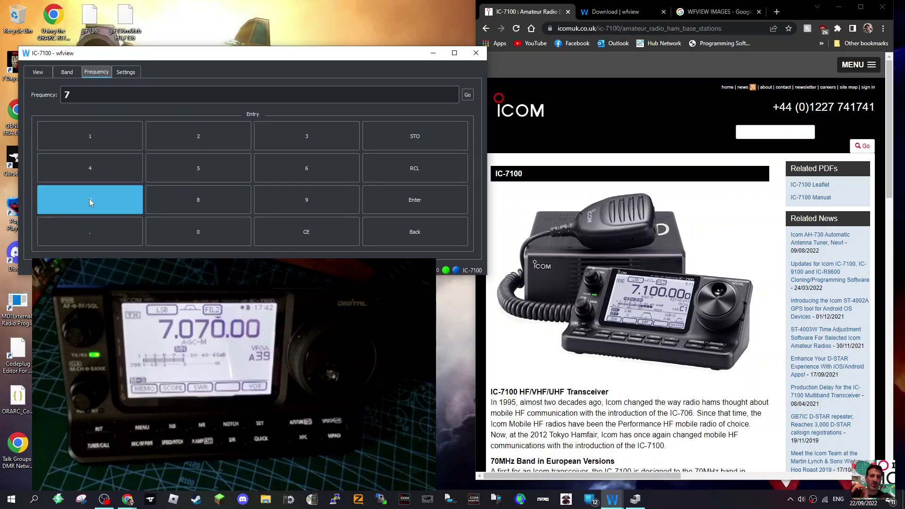
{"action": "left_click", "coordinate": [83, 137]}
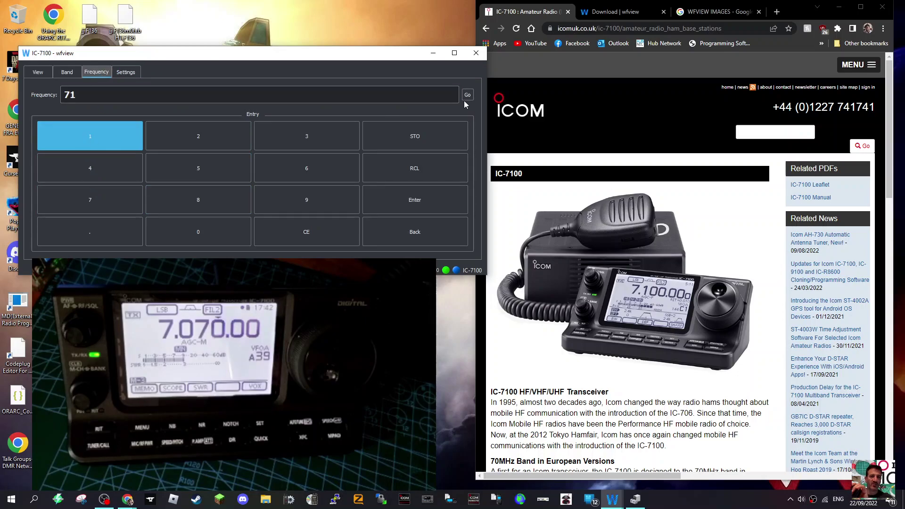
{"action": "left_click", "coordinate": [413, 235]}
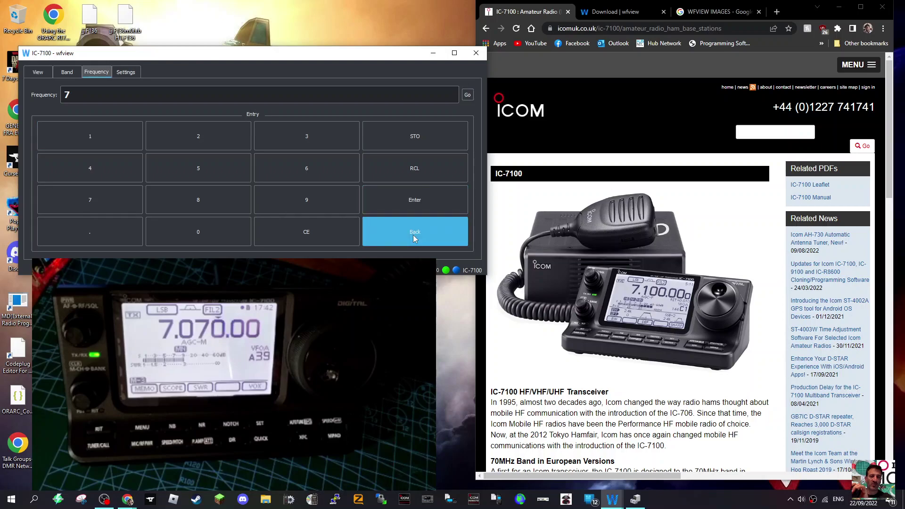
{"action": "left_click", "coordinate": [125, 229]}
{"action": "left_click", "coordinate": [84, 140]}
{"action": "left_click", "coordinate": [205, 234]}
{"action": "left_click", "coordinate": [204, 233]}
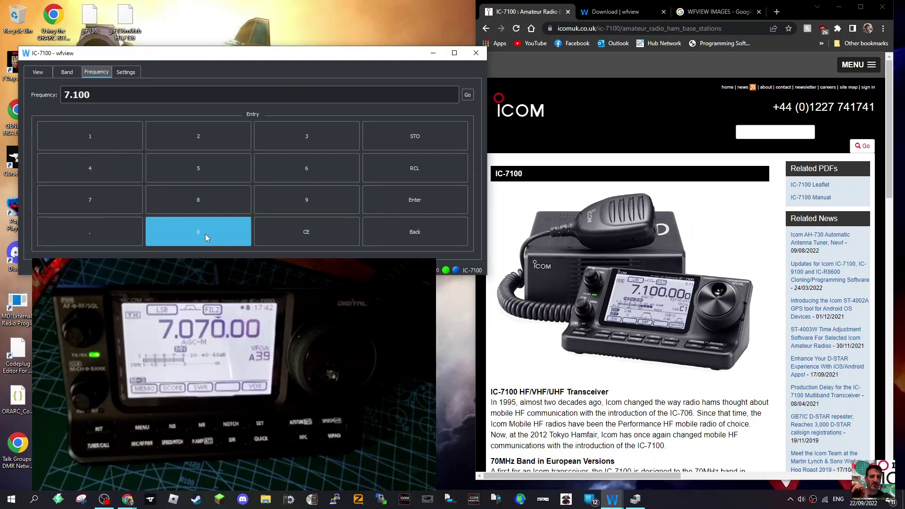
{"action": "left_click", "coordinate": [420, 200]}
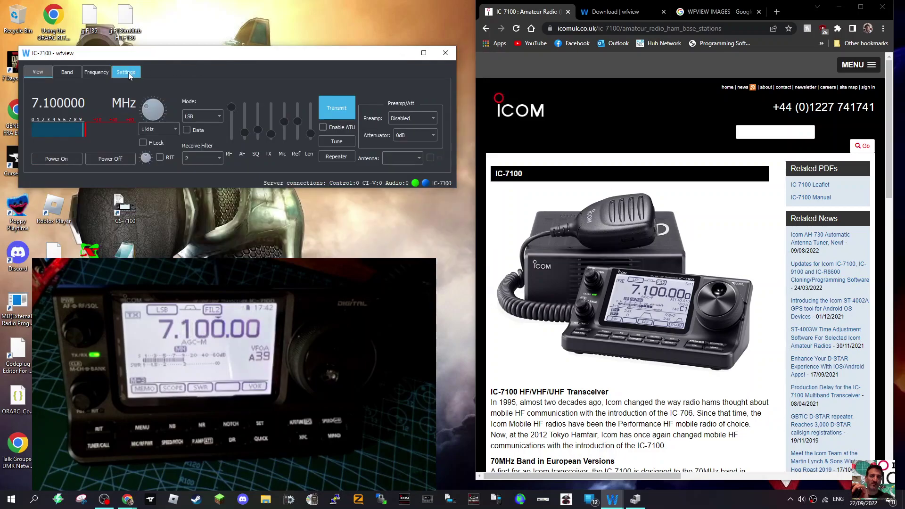
Back on the frequency keypad, store 7.100 MHz to memory and recall it.
{"action": "left_click", "coordinate": [86, 74]}
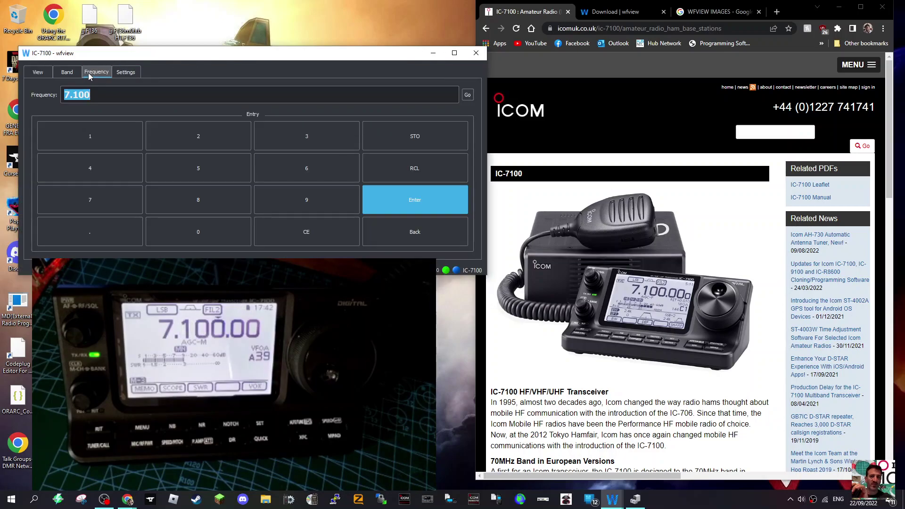
{"action": "left_click", "coordinate": [420, 140]}
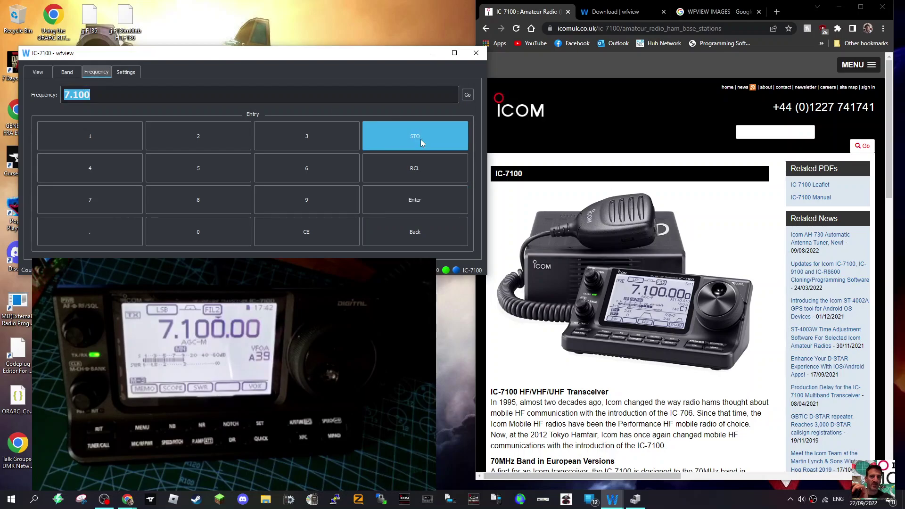
{"action": "left_click", "coordinate": [420, 168]}
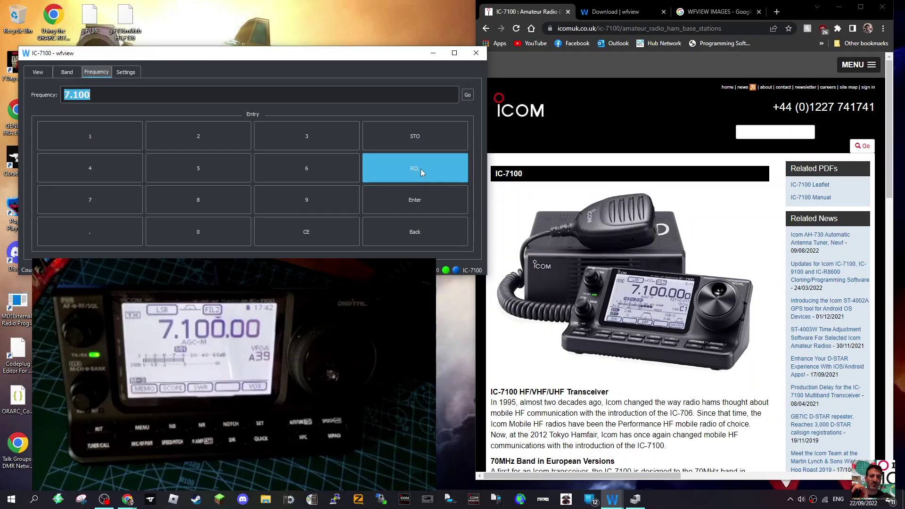
On the settings page, raise the window and review the audio output and input device lists unchanged.
{"action": "left_click", "coordinate": [125, 72]}
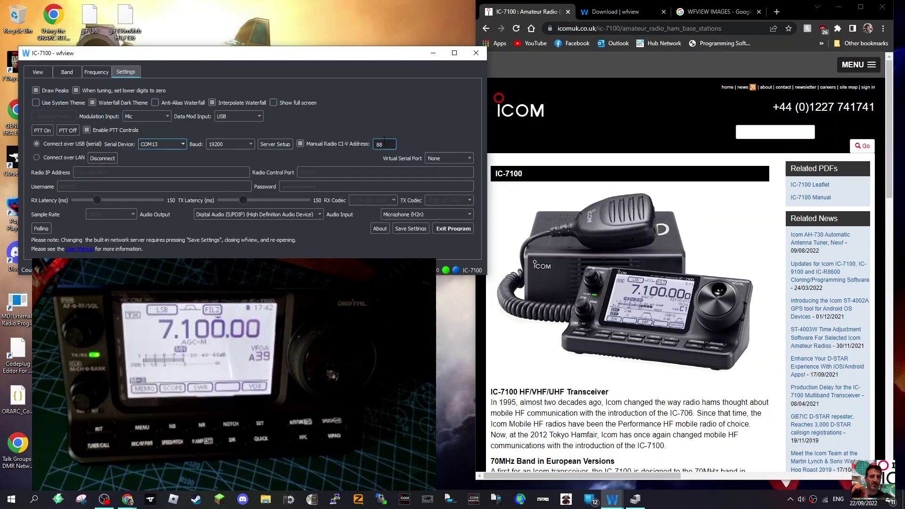
{"action": "left_click_drag", "start_coordinate": [340, 56], "coordinate": [326, 8]}
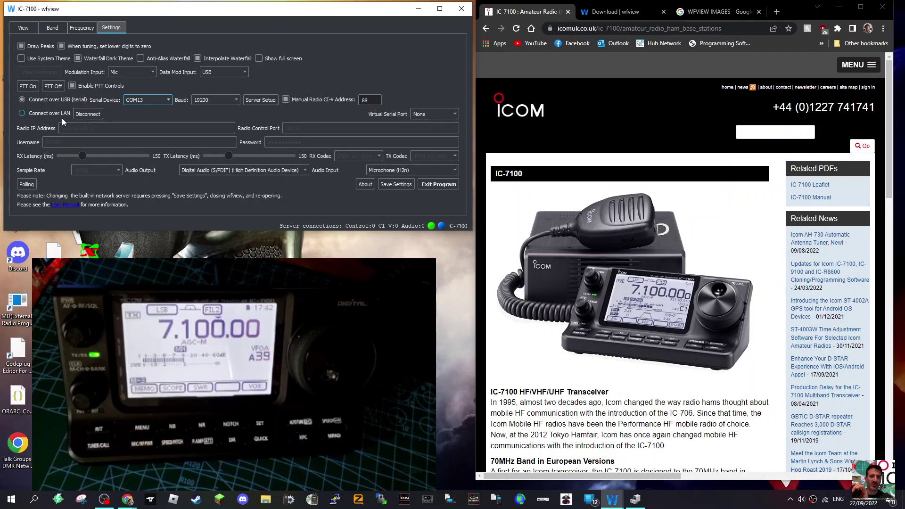
{"action": "left_click", "coordinate": [305, 169]}
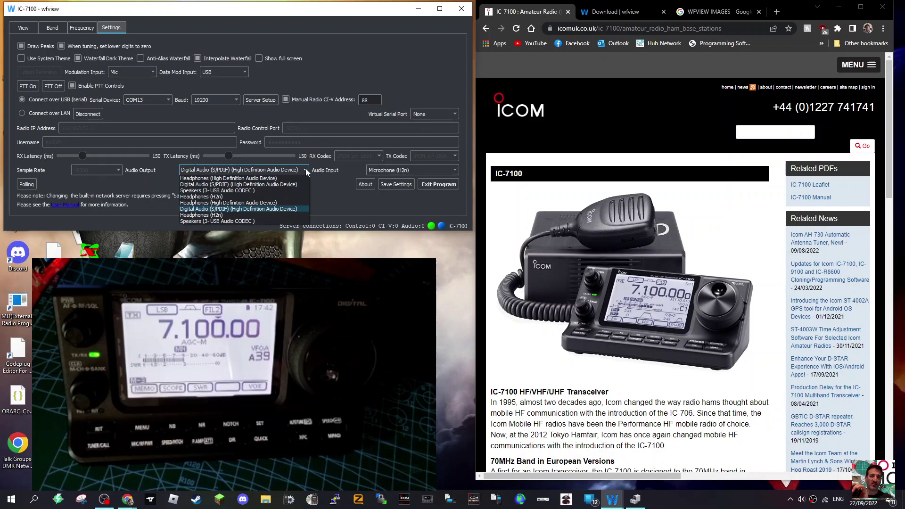
{"action": "left_click", "coordinate": [306, 170]}
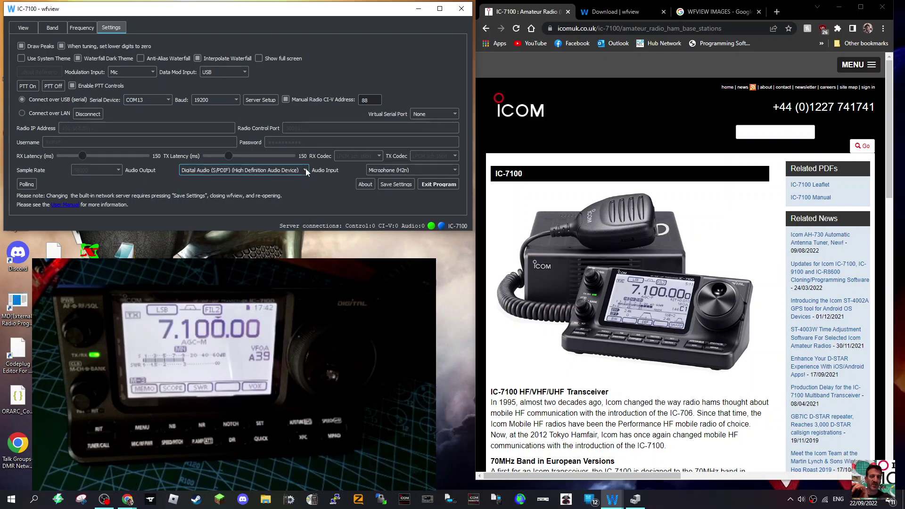
{"action": "left_click", "coordinate": [305, 168]}
{"action": "left_click", "coordinate": [306, 169]}
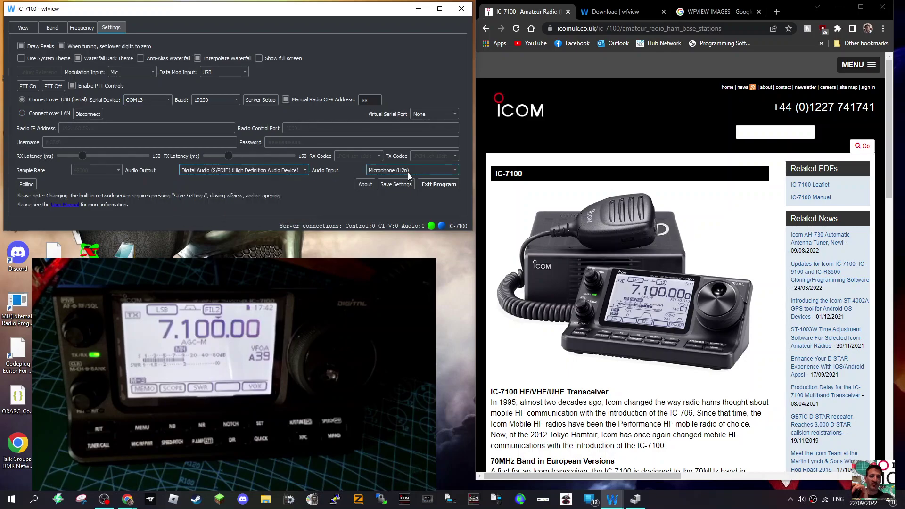
{"action": "left_click", "coordinate": [456, 170]}
{"action": "left_click", "coordinate": [456, 169]}
{"action": "left_click", "coordinate": [457, 168]}
{"action": "left_click", "coordinate": [456, 169]}
Check the modulation input options, keeping Mic, and data modulation input, keeping USB.
{"action": "left_click", "coordinate": [151, 71]}
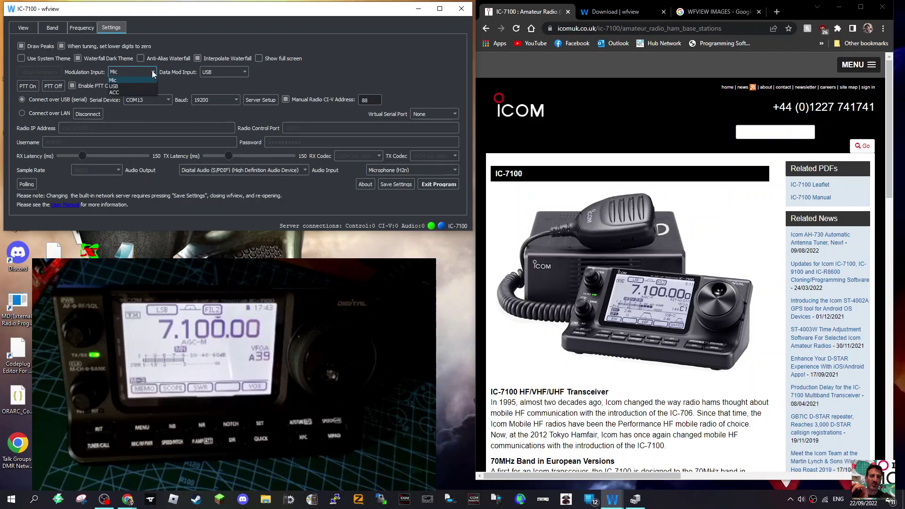
{"action": "left_click", "coordinate": [151, 71]}
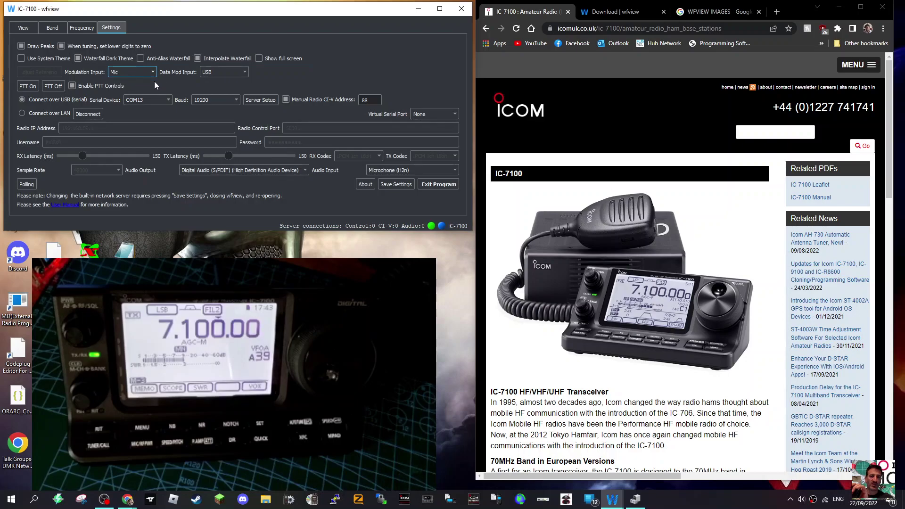
{"action": "left_click", "coordinate": [246, 71]}
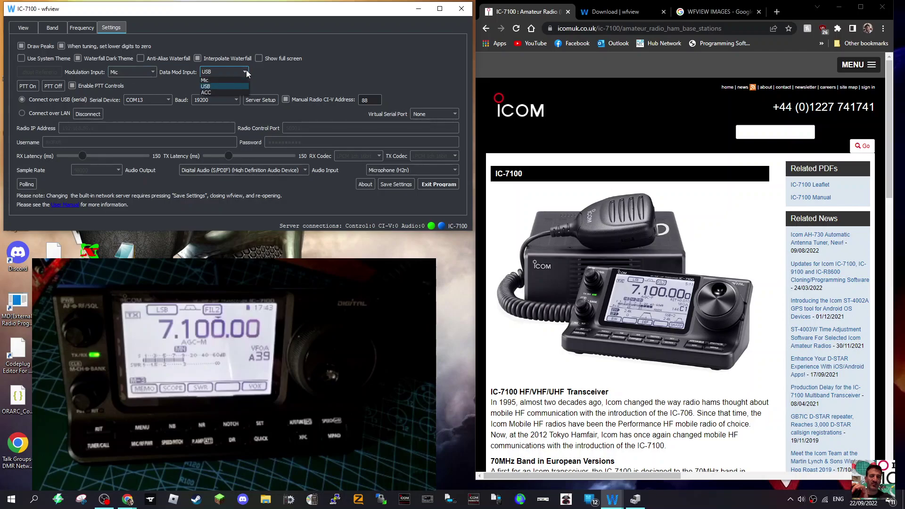
{"action": "left_click", "coordinate": [246, 70]}
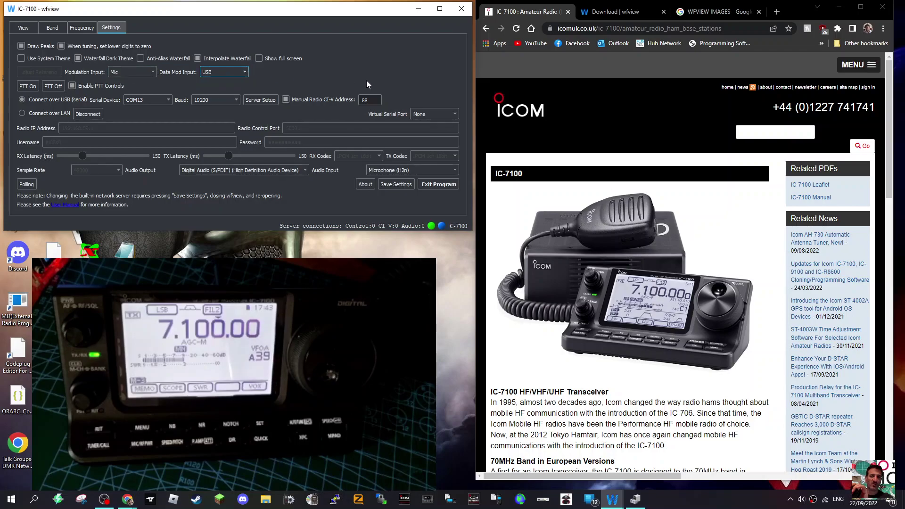
Return wfview to its main radio controls, shift the window, and browse Chrome tabs back to Download | wfview.
{"action": "left_click", "coordinate": [31, 28]}
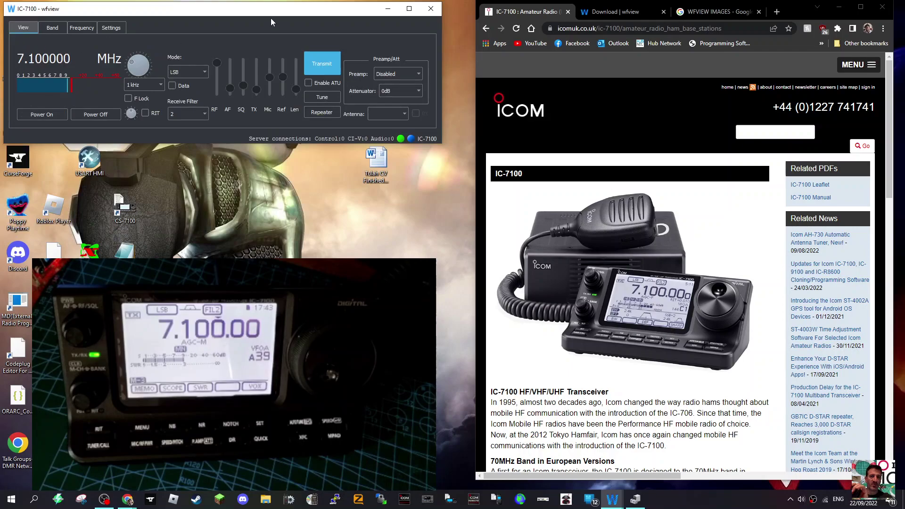
{"action": "left_click_drag", "start_coordinate": [244, 8], "coordinate": [257, 23]}
{"action": "left_click", "coordinate": [615, 12]}
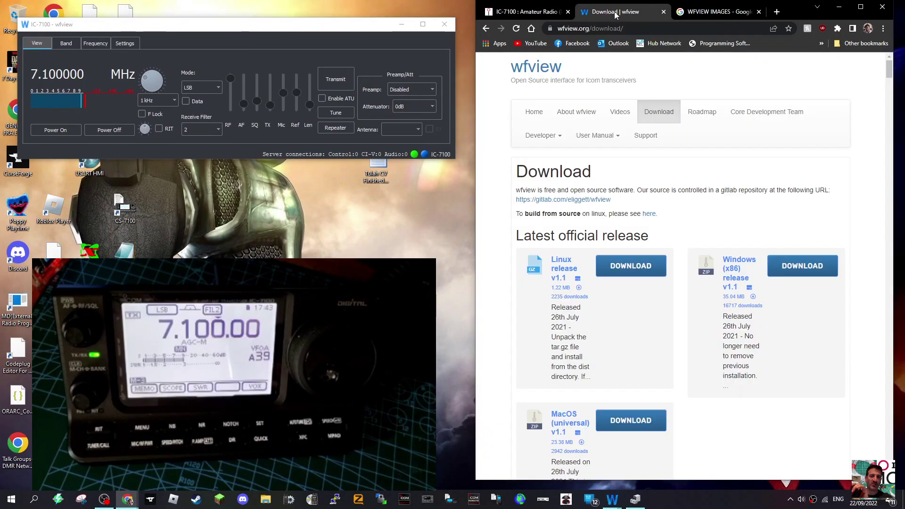
{"action": "left_click", "coordinate": [521, 15]}
{"action": "left_click", "coordinate": [713, 12]}
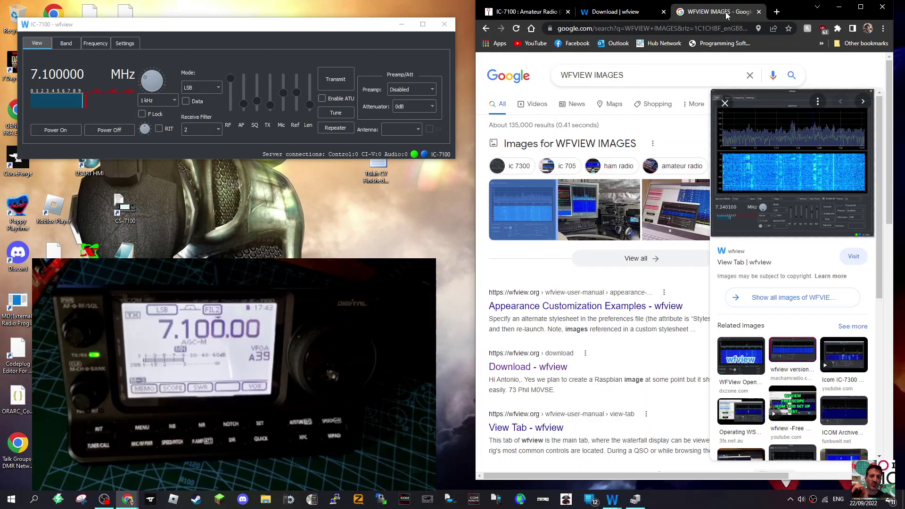
{"action": "left_click", "coordinate": [640, 14]}
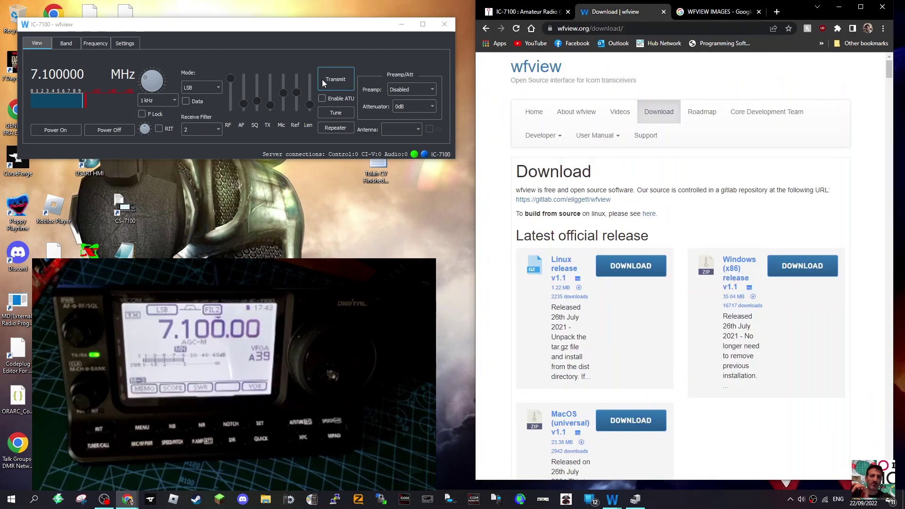